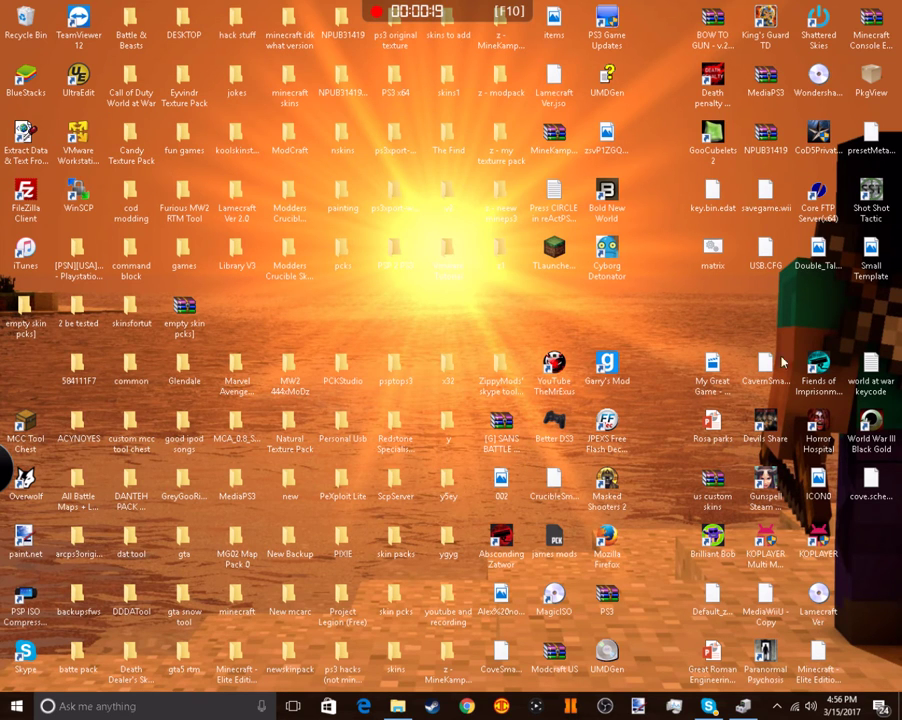
Examine the PCK files inside the desktop folder "empty skin pcks]" and minimize its window
drag(658, 318, 642, 417)
double_click(28, 318)
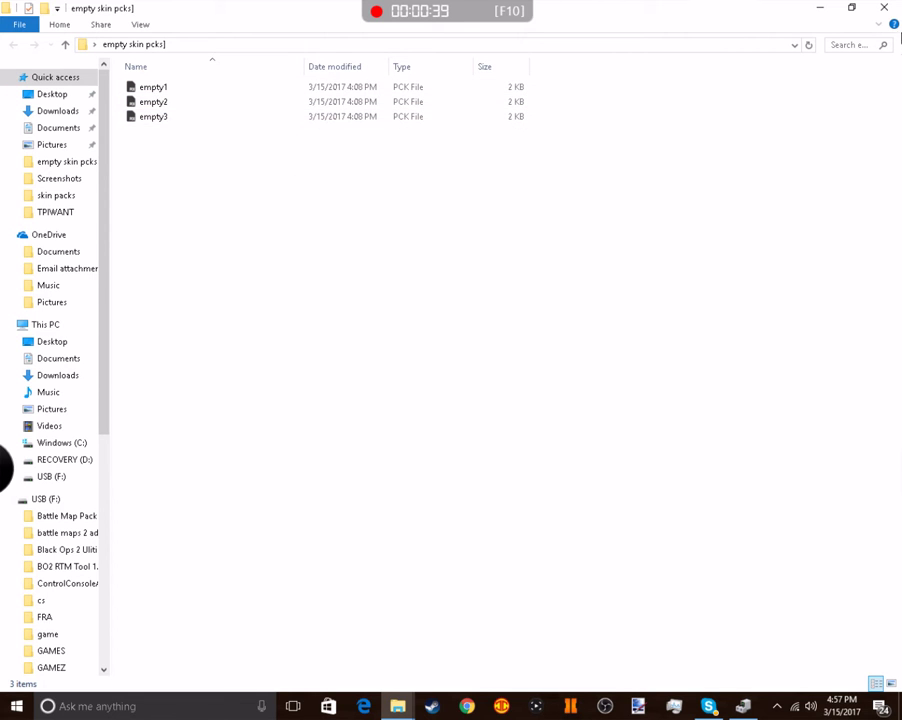
click(821, 12)
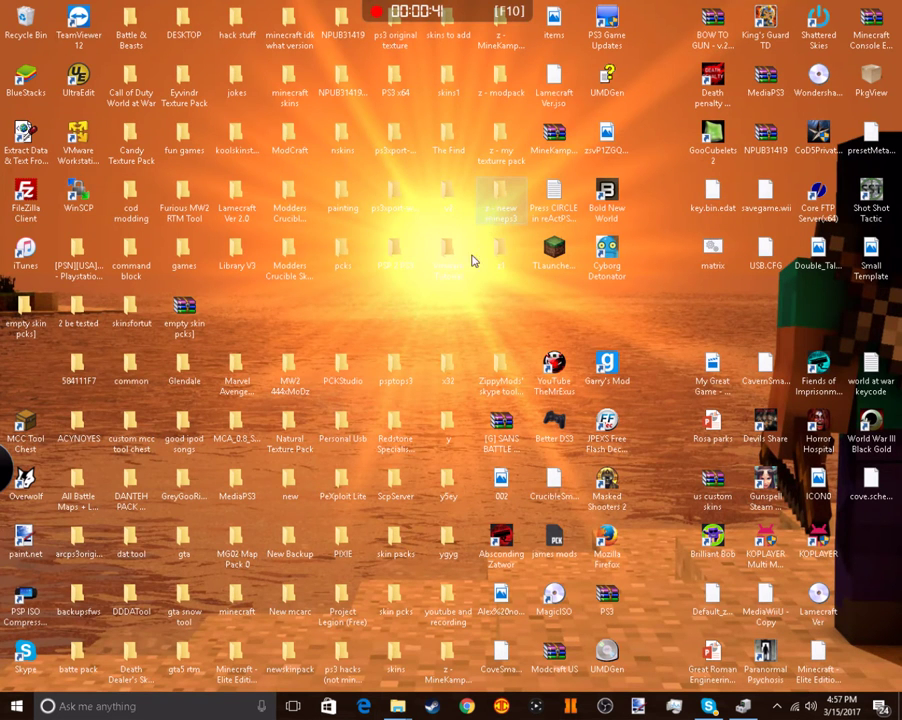
click(150, 706)
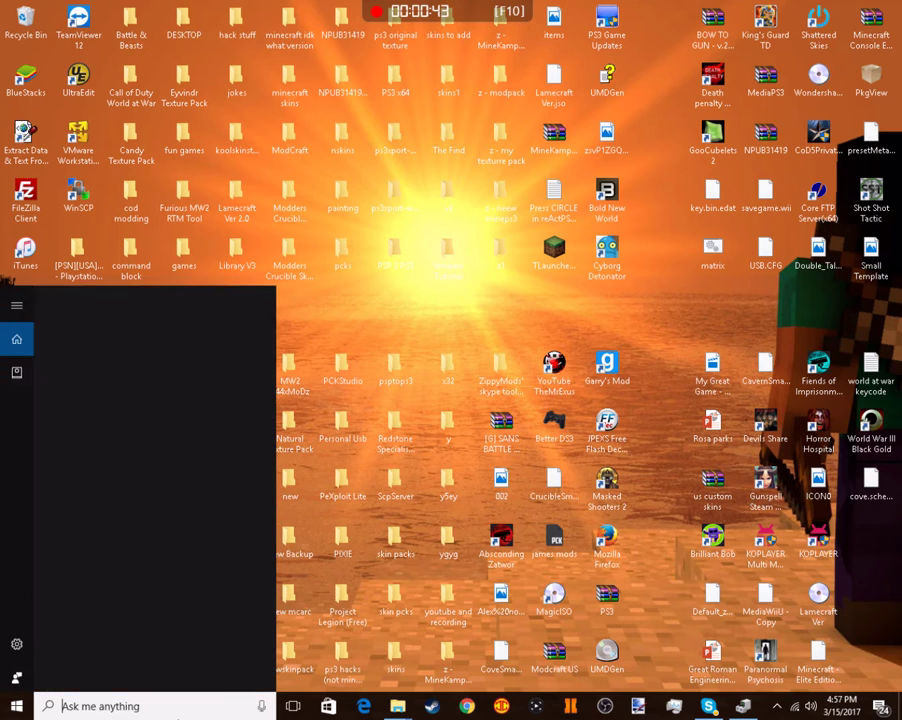
text(mie)
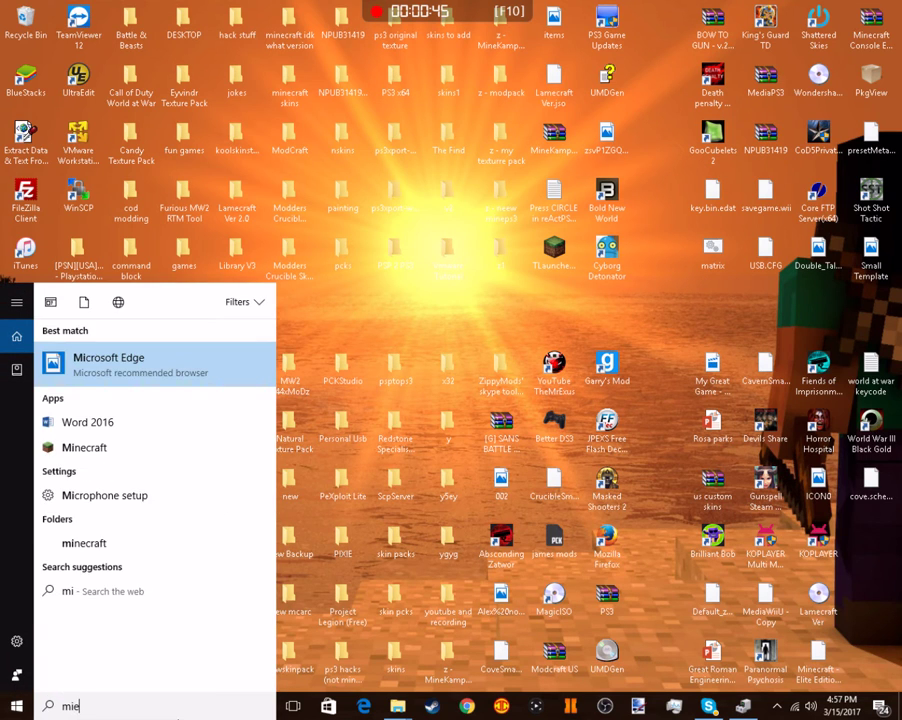
text(n)
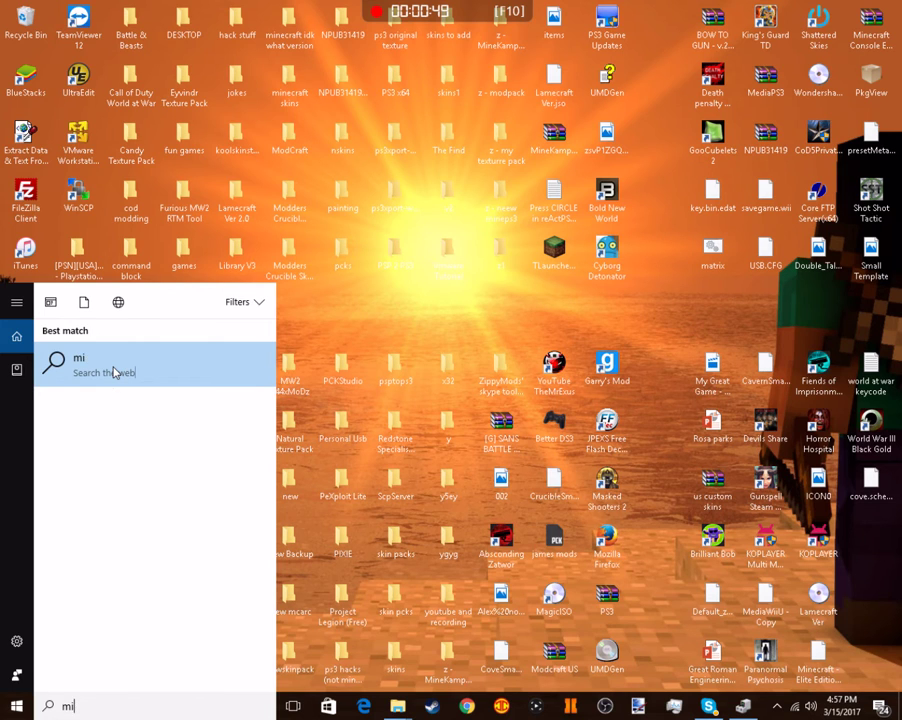
key(BackSpace)
key(BackSpace)
text(k)
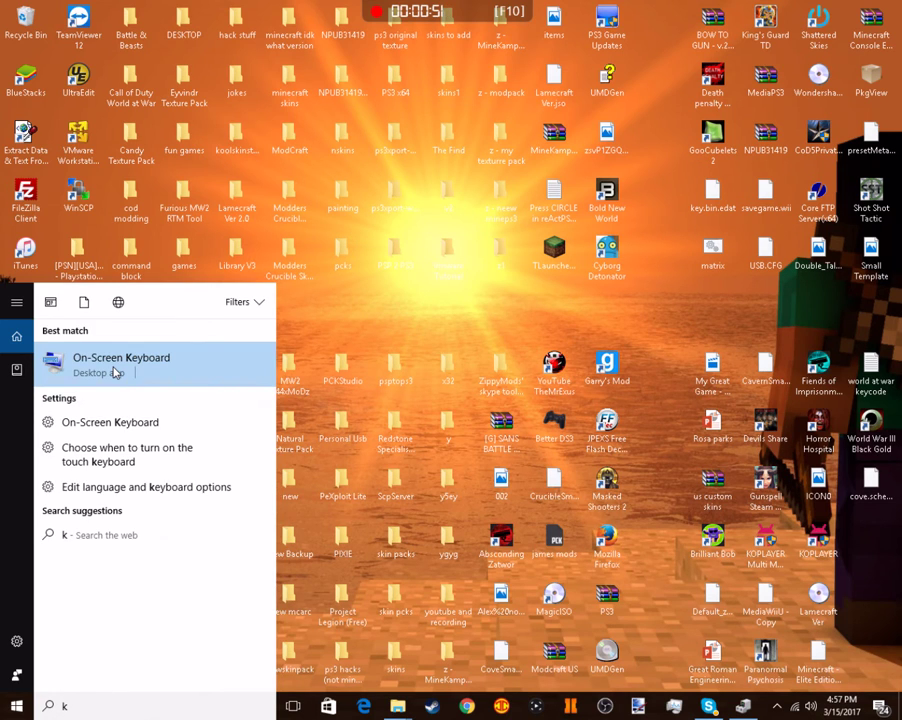
text(ampf)
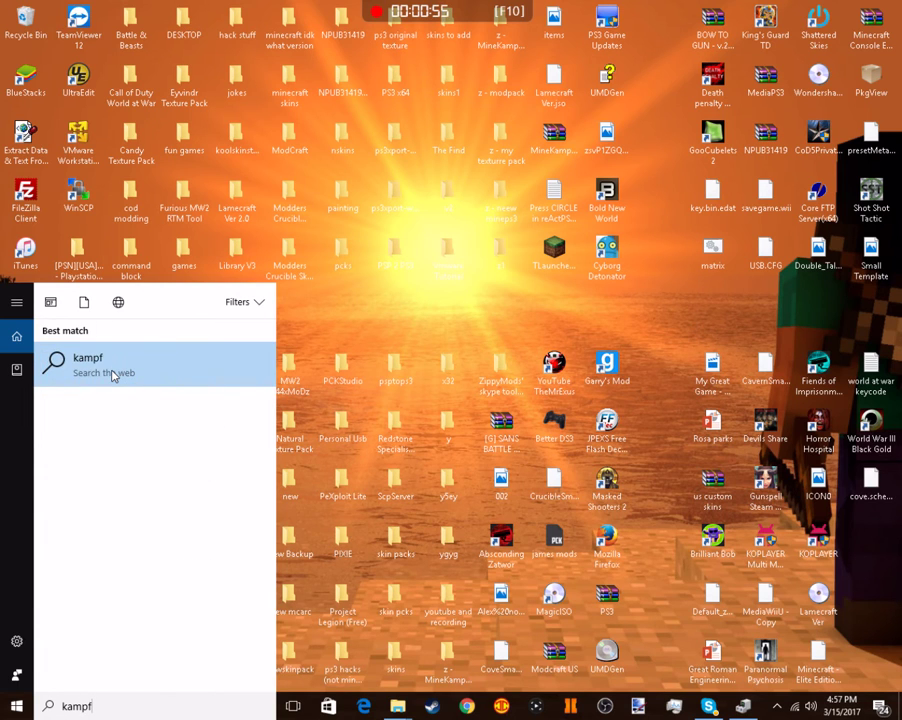
key(BackSpace)
key(BackSpace)
key(BackSpace)
Search the computer for "minek", launch MineKampf from the z - MineKampf-1.1 folder, and minimize the folder window
text(mi)
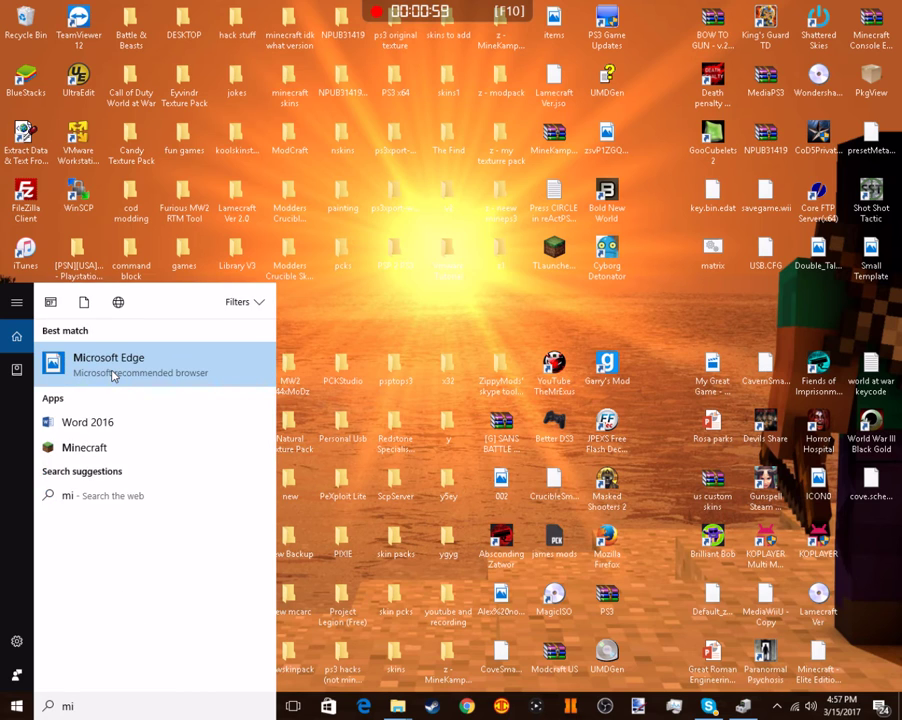
text(nek)
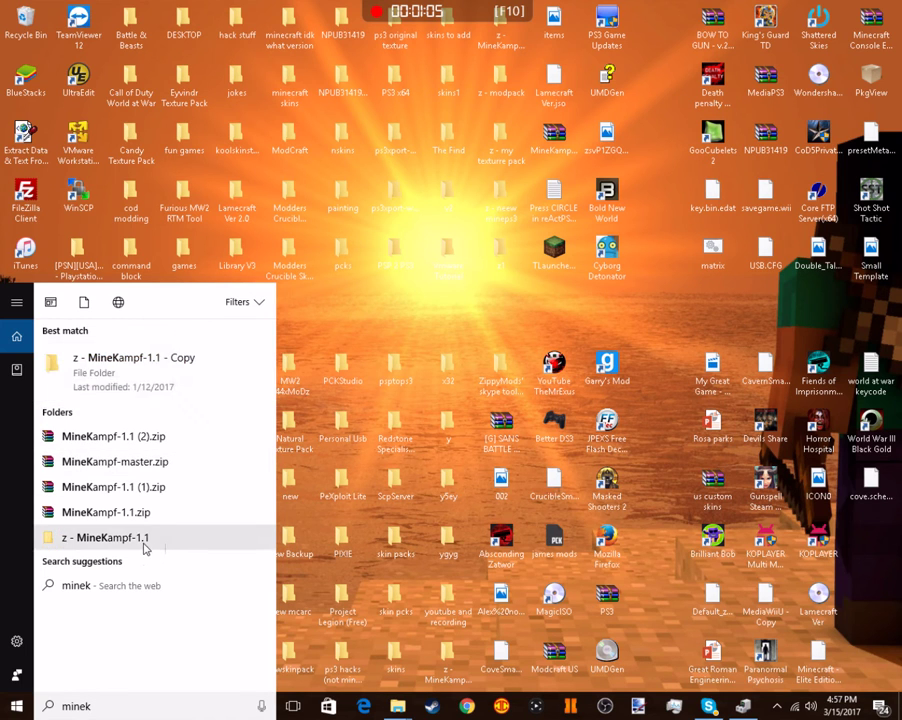
click(145, 539)
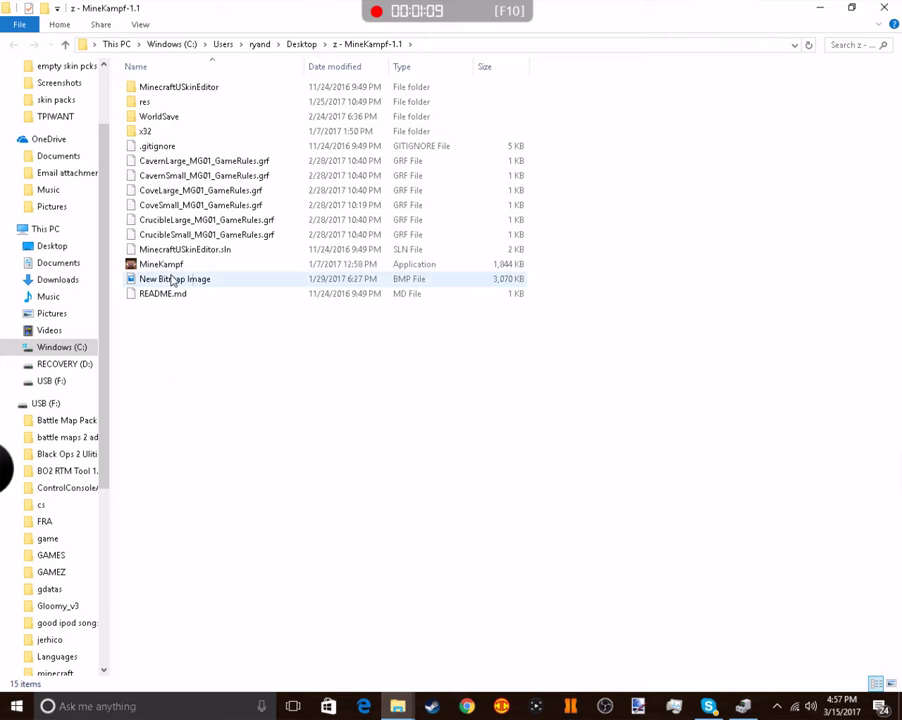
double_click(174, 264)
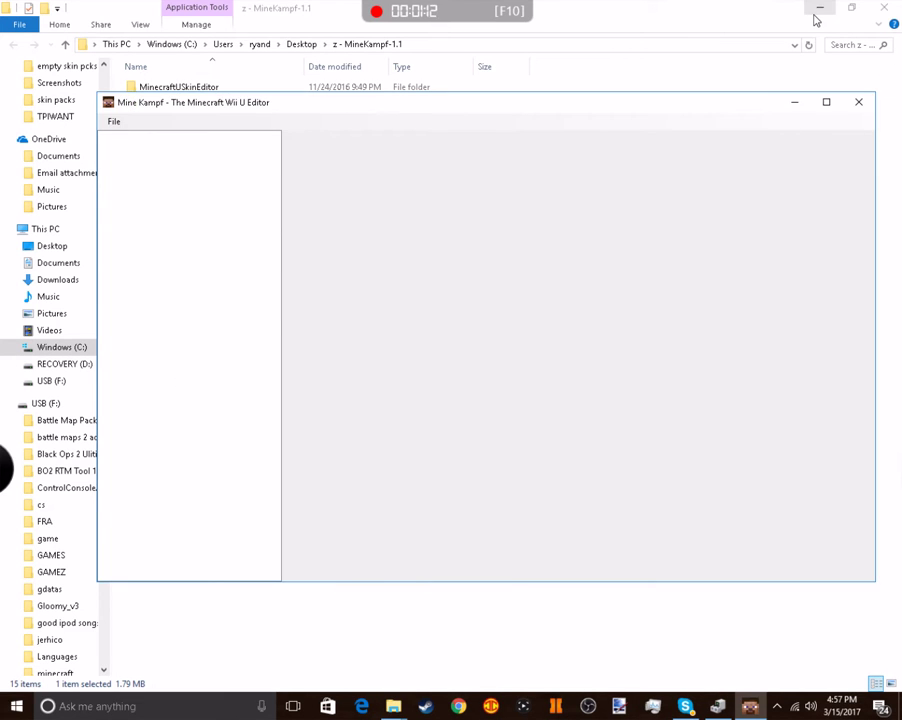
click(816, 8)
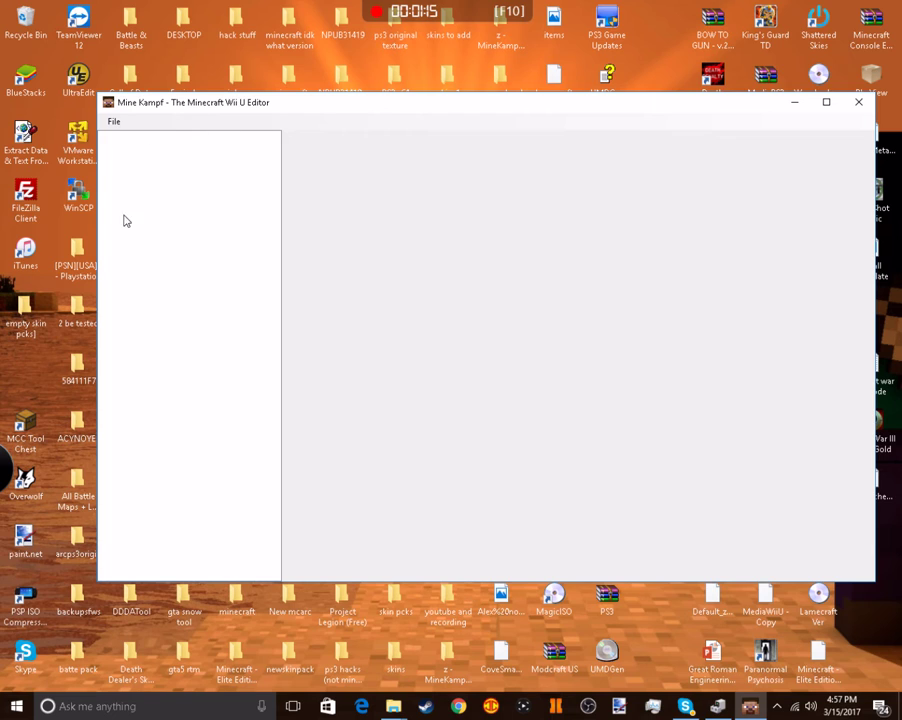
click(796, 103)
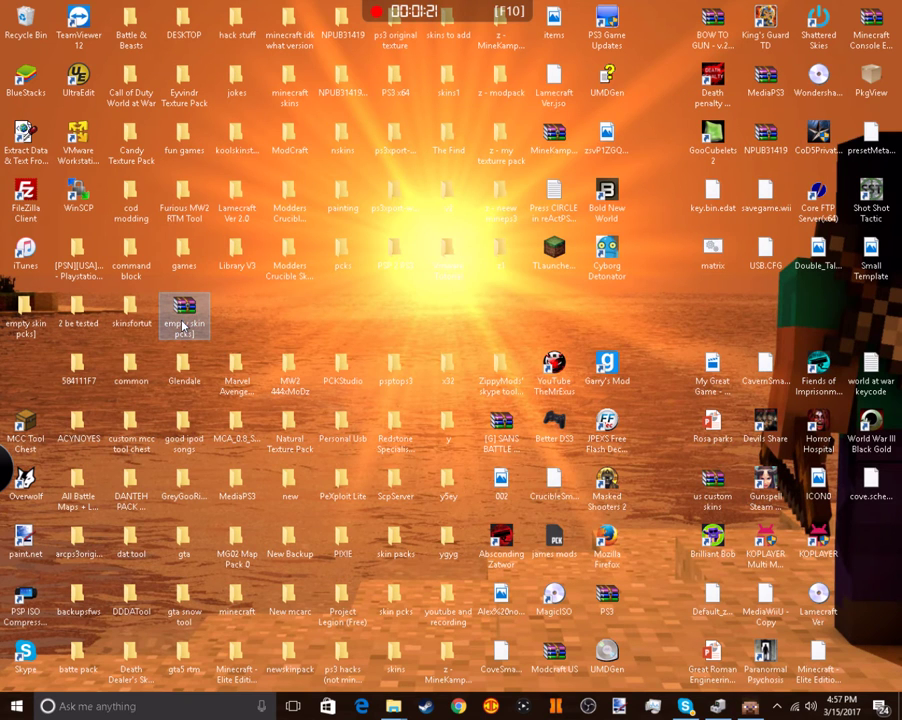
mouse_move(749, 706)
click(737, 625)
Open the empty1 PCK file from the "empty skin pcks]" folder on the Desktop
click(114, 121)
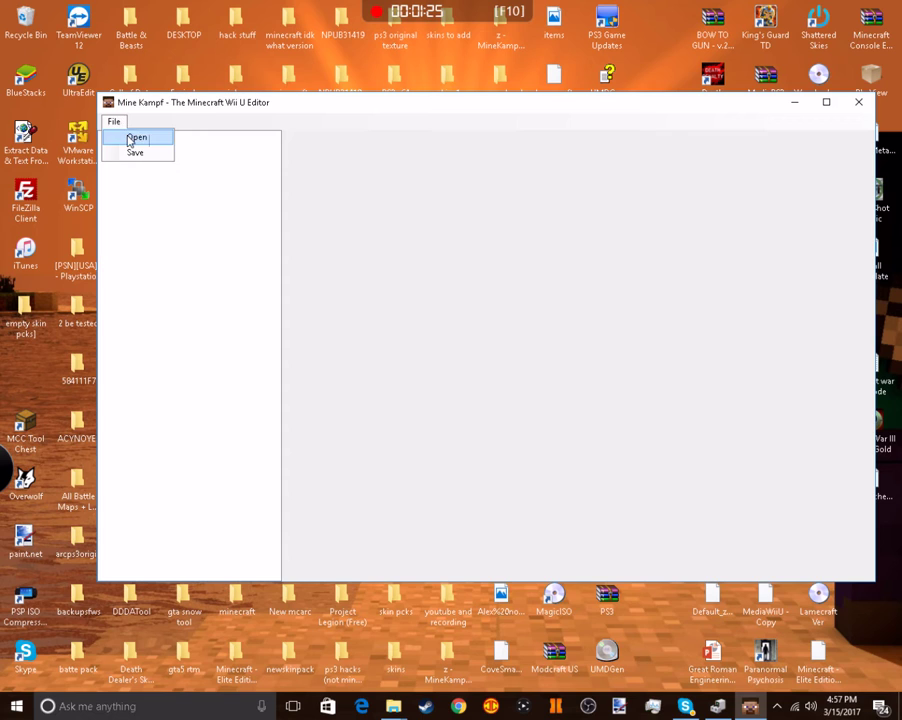
click(129, 140)
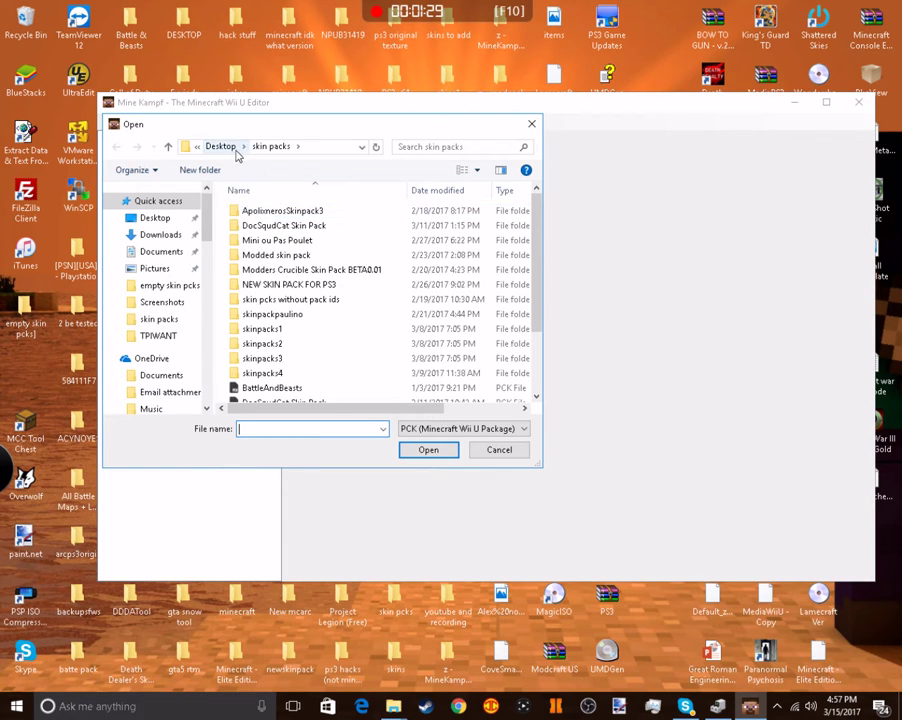
click(232, 148)
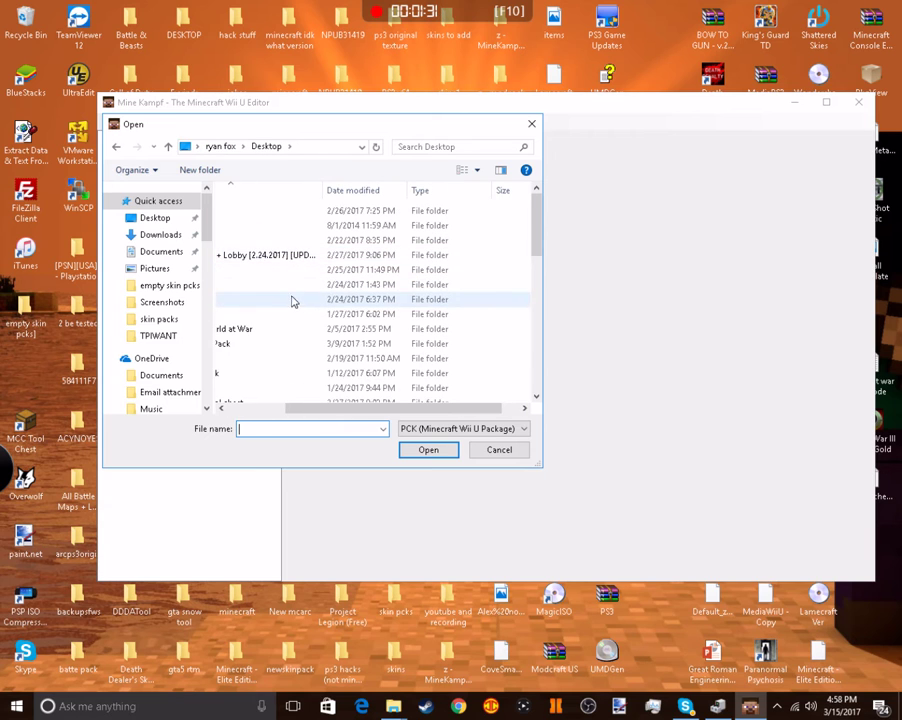
drag(330, 408, 270, 408)
scroll(300, 300, down, 10)
scroll(285, 299, up, 5)
scroll(280, 298, up, 10)
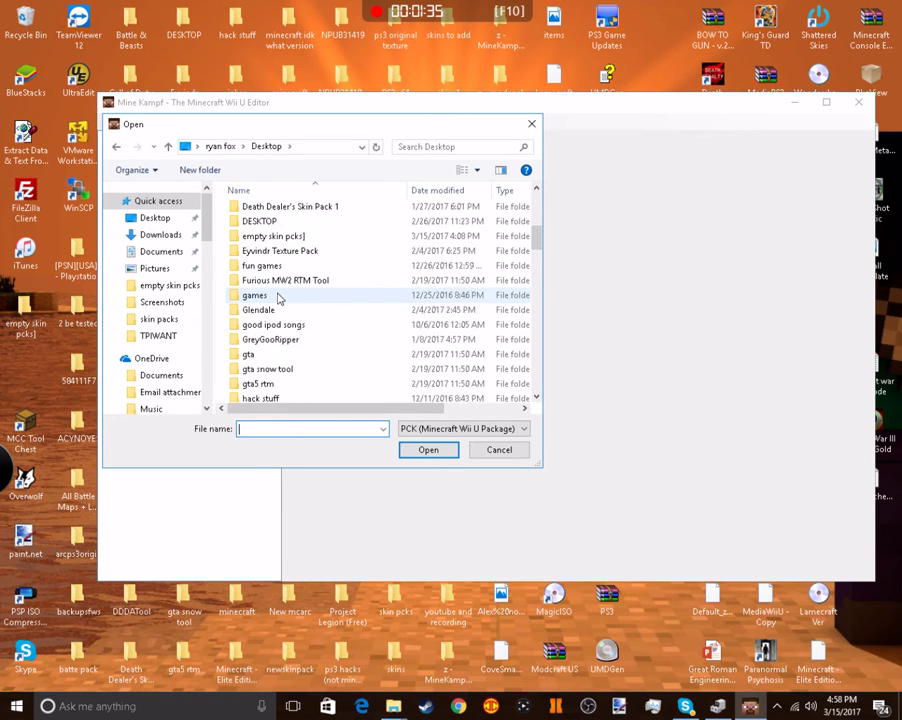
scroll(279, 298, up, 3)
scroll(274, 300, down, 5)
scroll(276, 303, up, 1)
scroll(276, 303, up, 2)
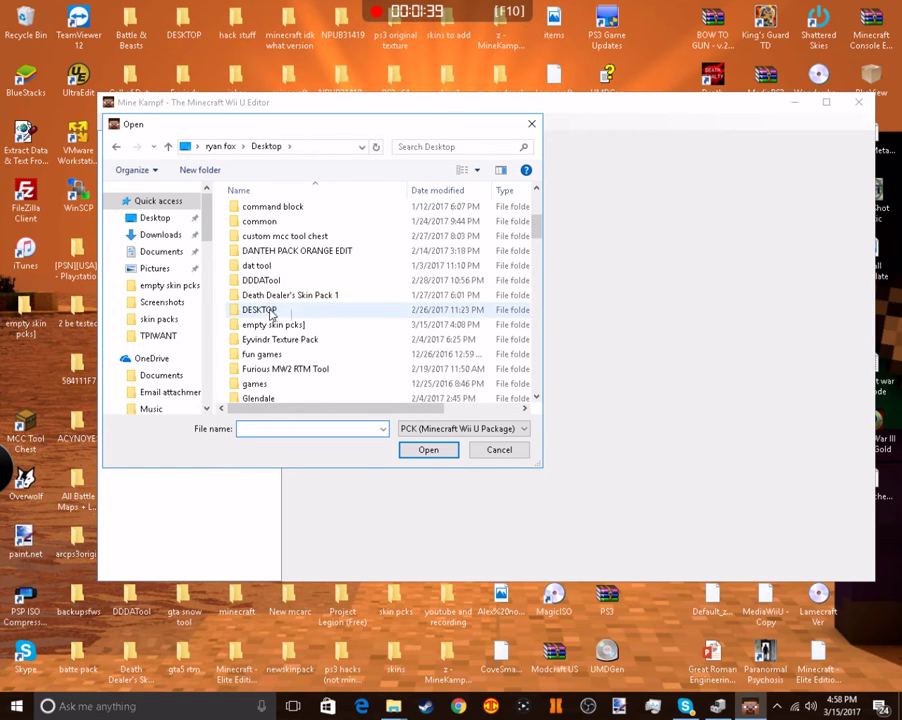
double_click(273, 324)
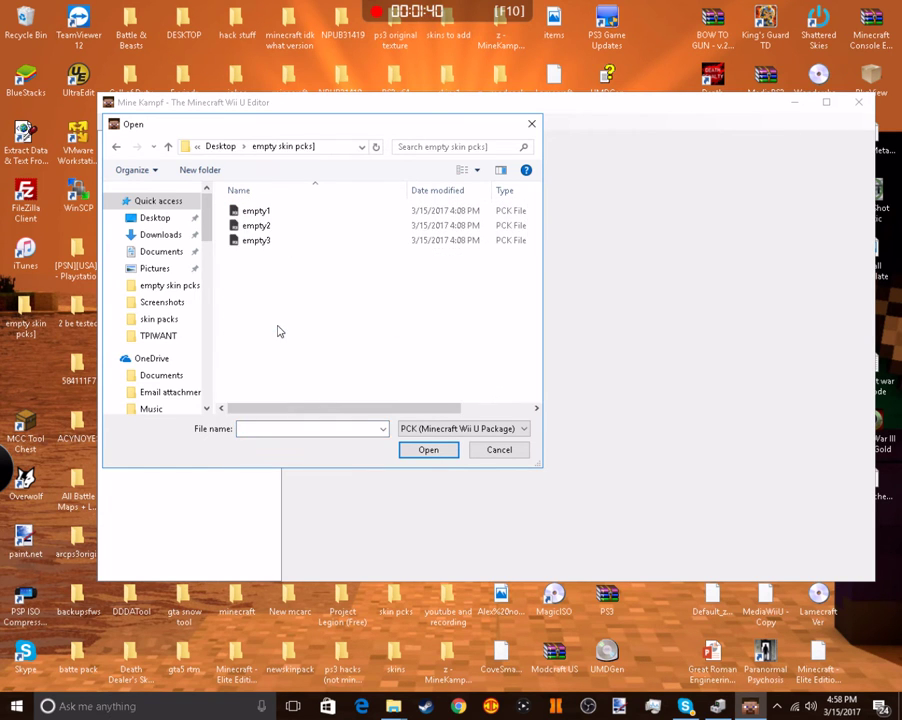
double_click(277, 216)
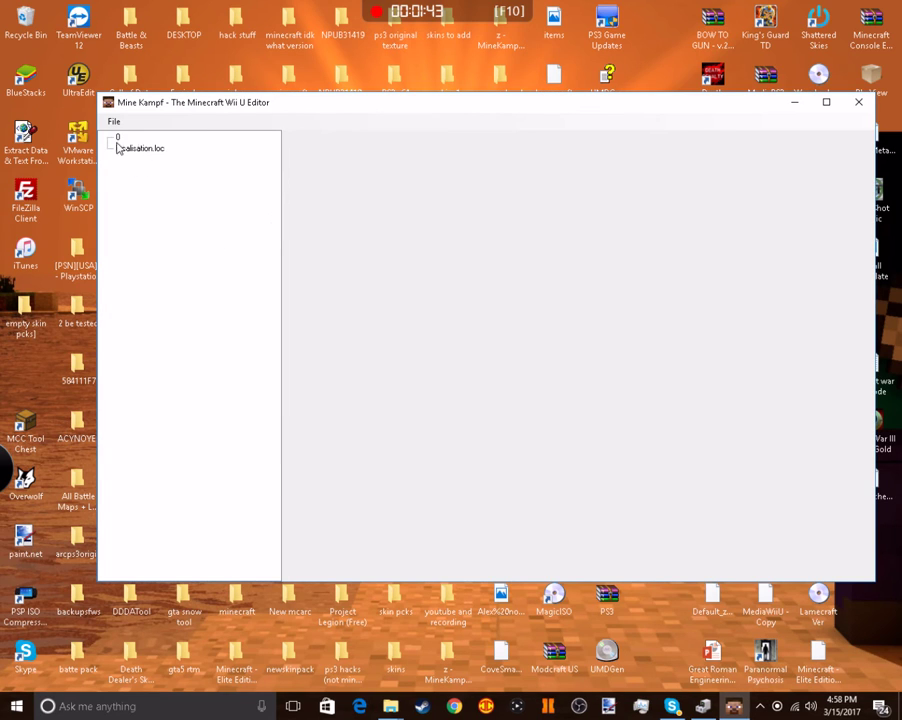
Set the PACKID entry data of file 0 to 8788 and check the updated entry
click(120, 149)
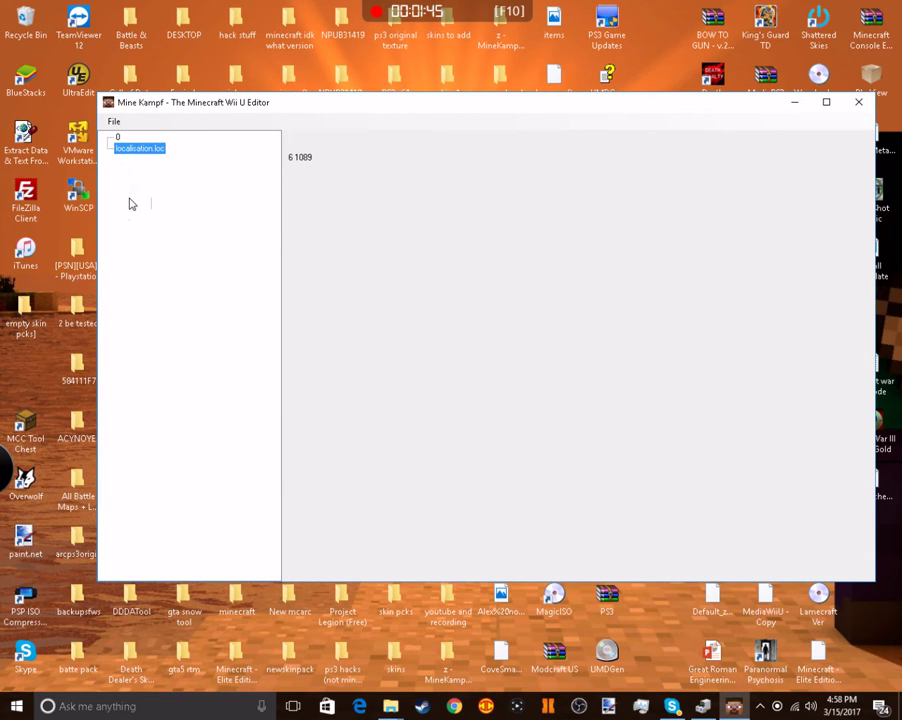
click(118, 138)
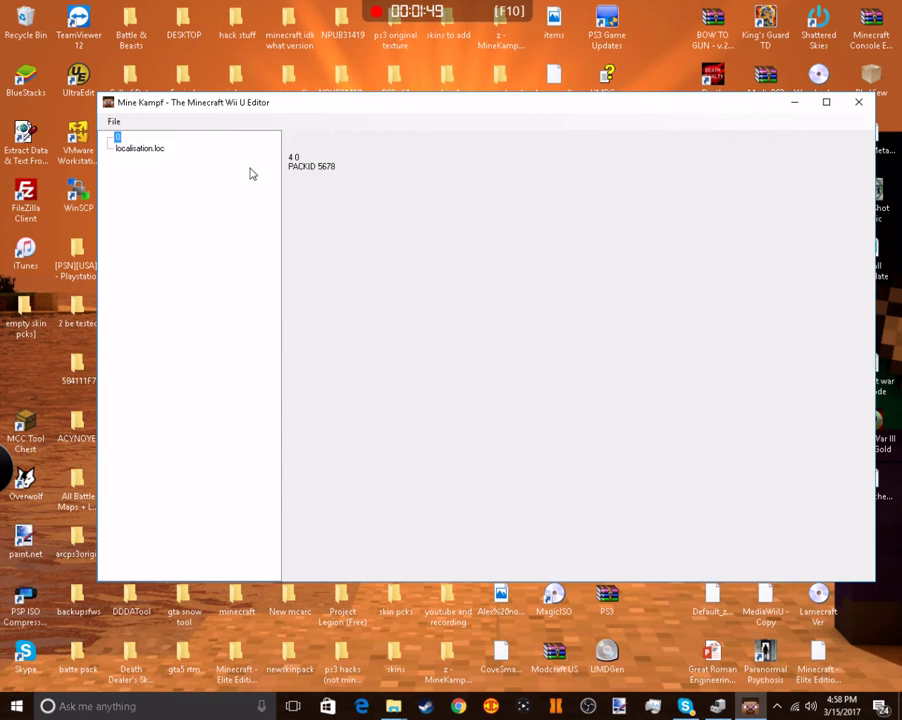
right_click(116, 140)
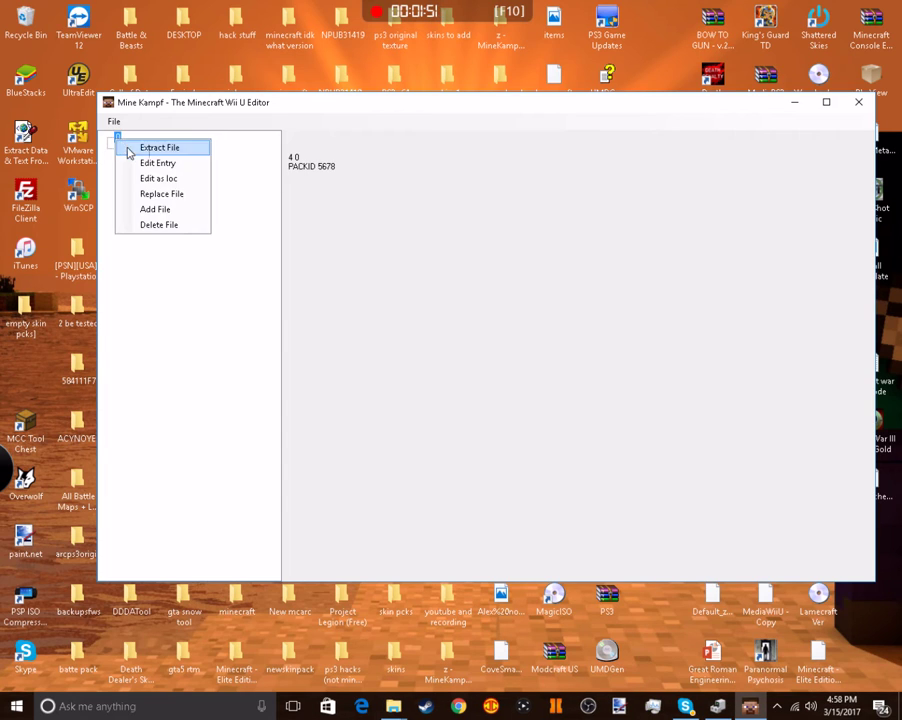
click(142, 164)
click(171, 162)
drag(439, 259, 201, 261)
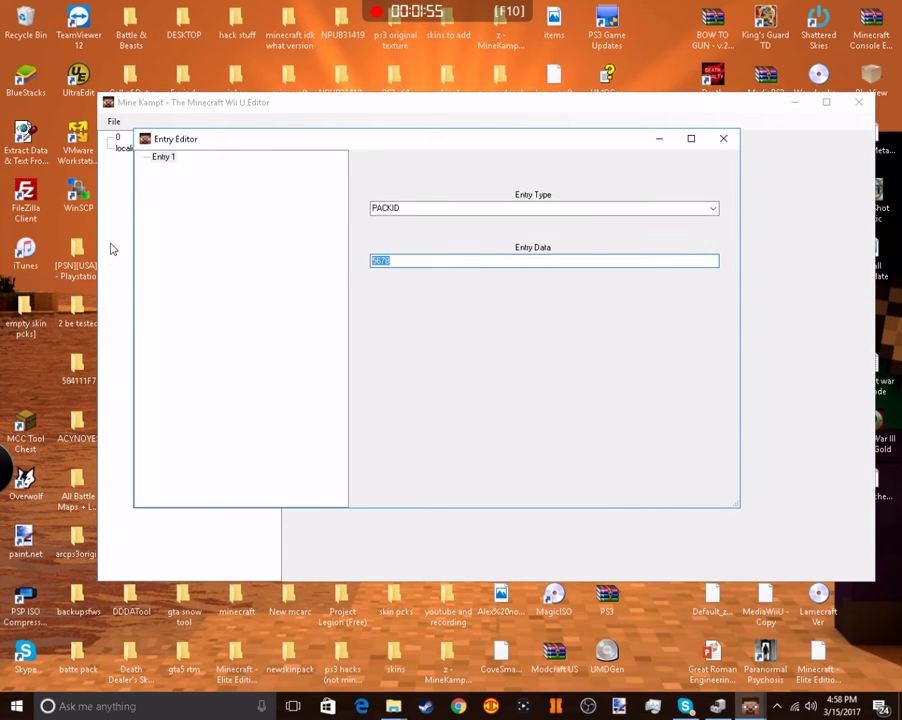
text(8788)
click(723, 139)
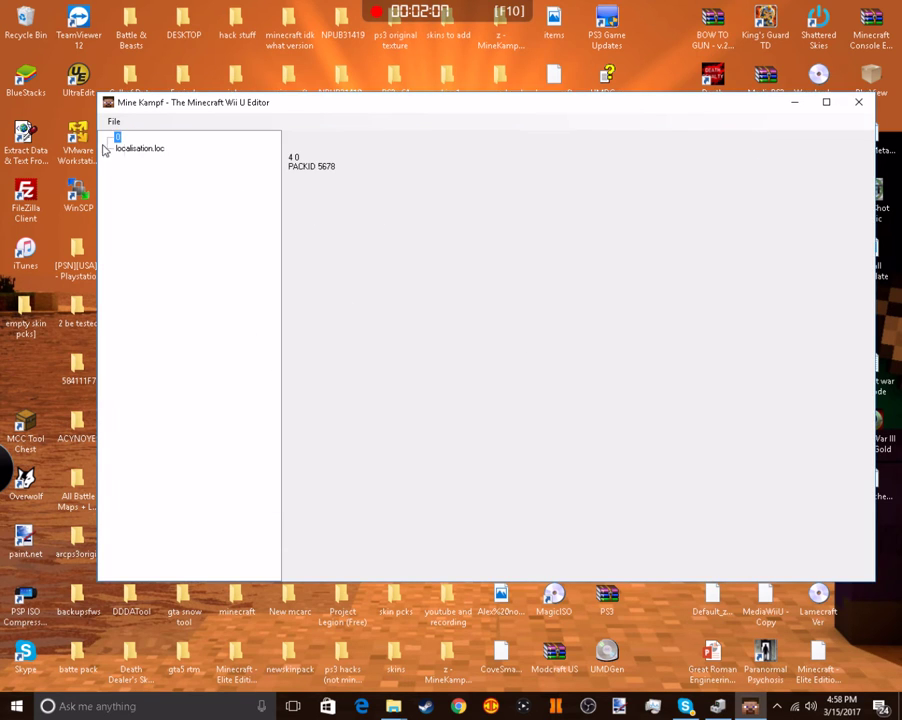
click(145, 149)
click(117, 137)
Add the dlcskin96543456 image from the Desktop's skinsfortut folder to the pack
right_click(226, 238)
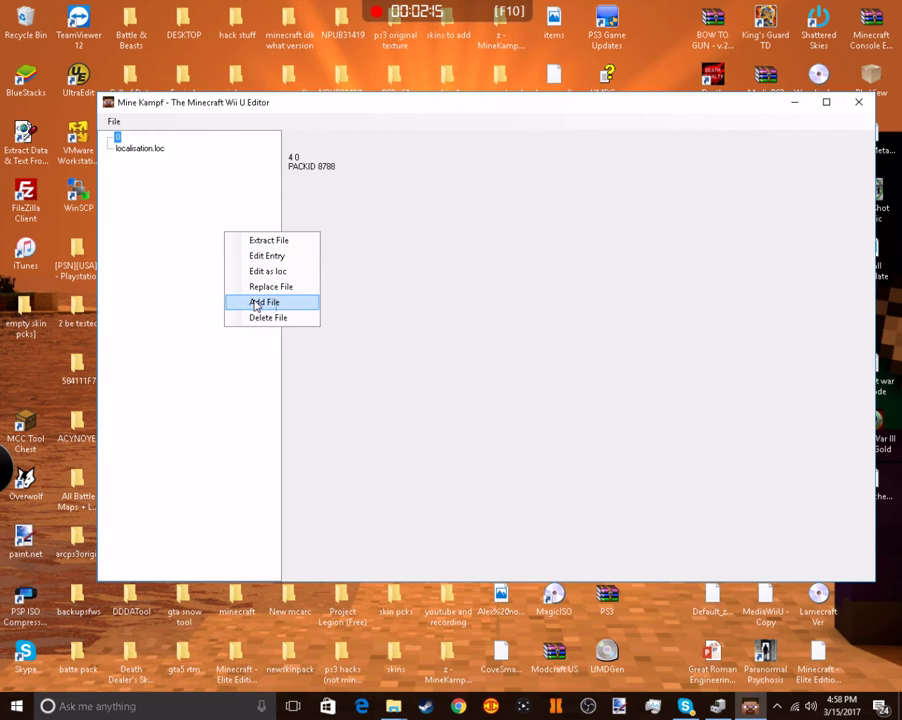
click(256, 303)
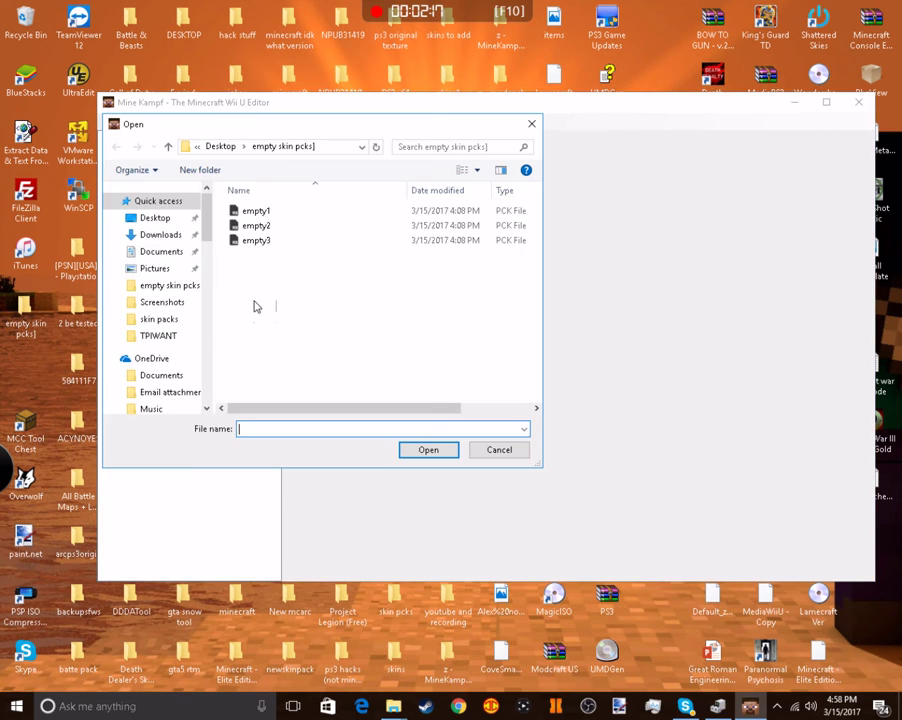
click(224, 146)
scroll(285, 355, down, 6)
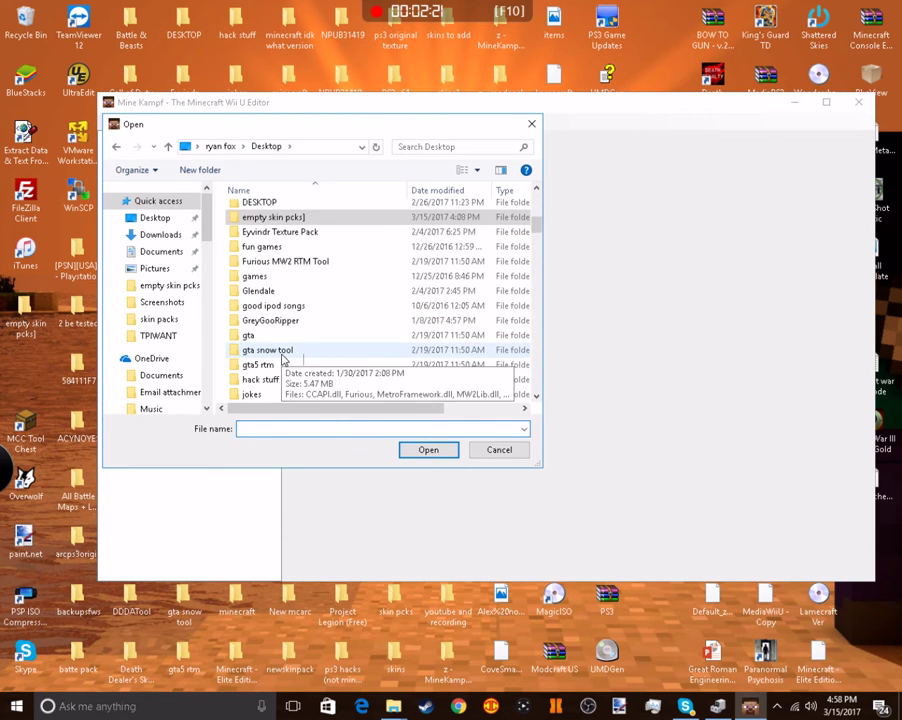
scroll(283, 359, down, 6)
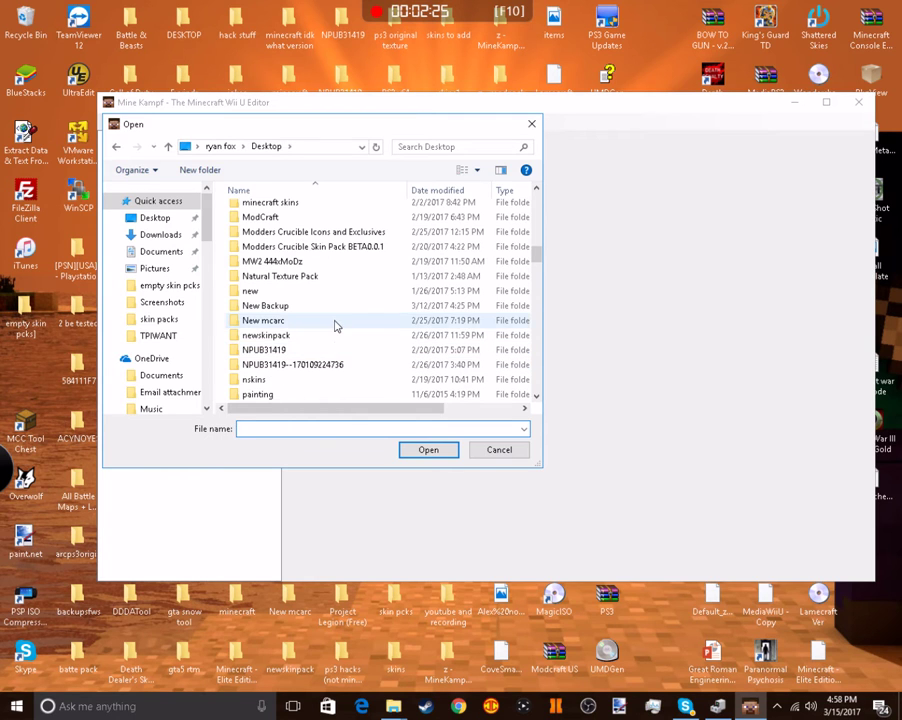
scroll(334, 335, down, 2)
scroll(334, 340, down, 6)
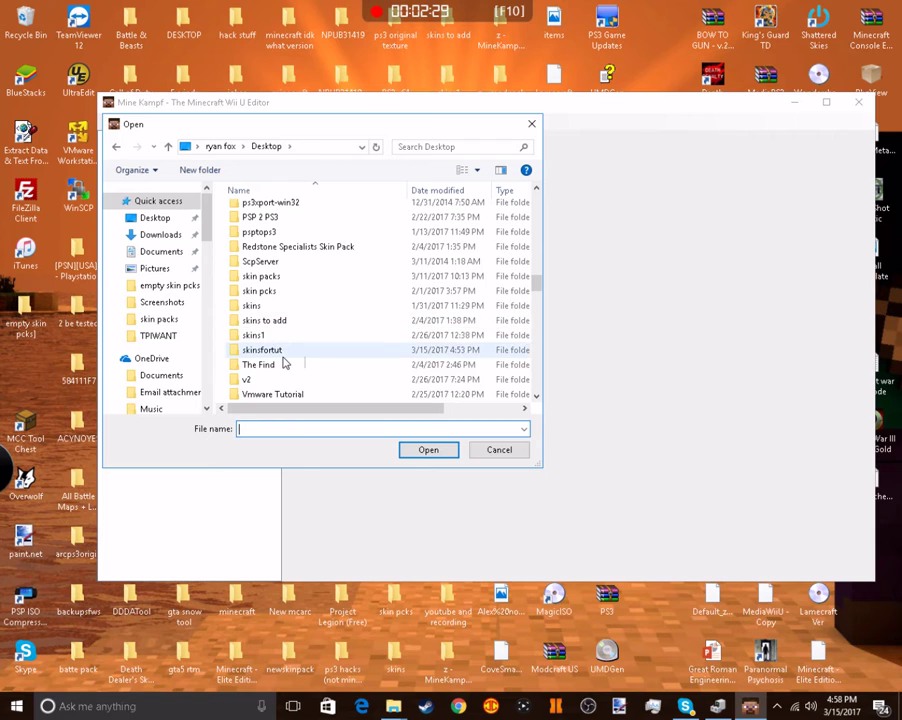
click(284, 352)
double_click(288, 349)
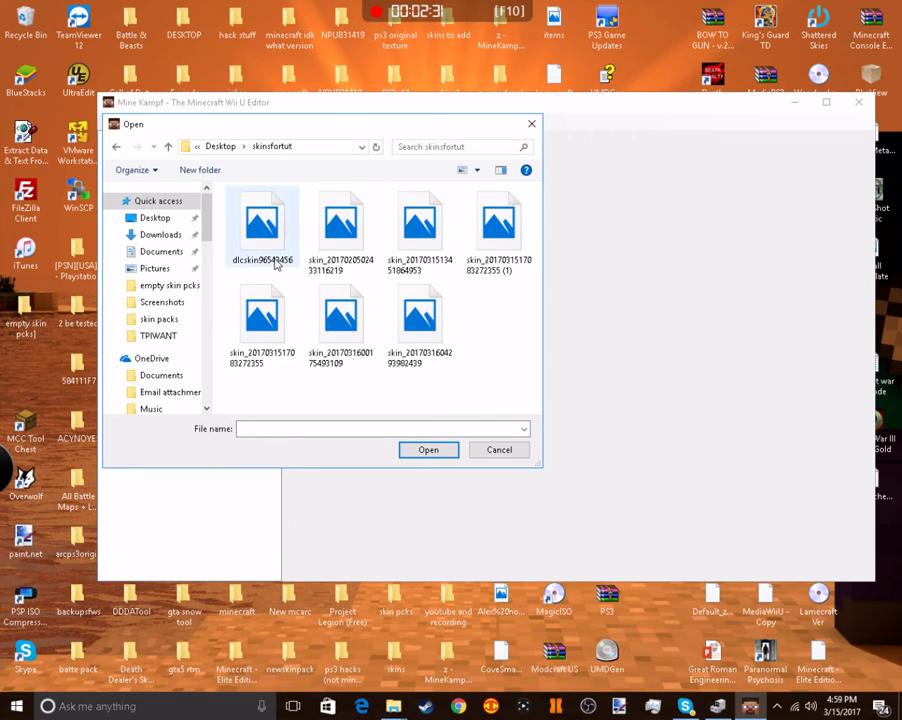
double_click(276, 264)
Rename the added dlcskin96543456.png entry as dlcskin98765458.png
click(163, 162)
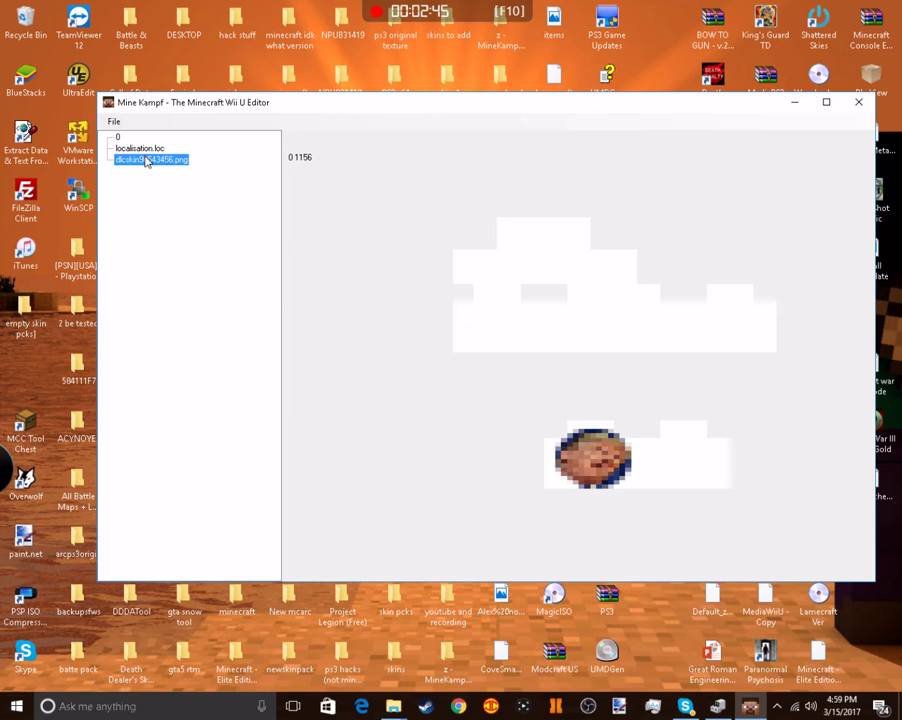
click(145, 161)
click(158, 150)
click(156, 160)
click(156, 163)
click(174, 158)
drag(174, 158, 104, 170)
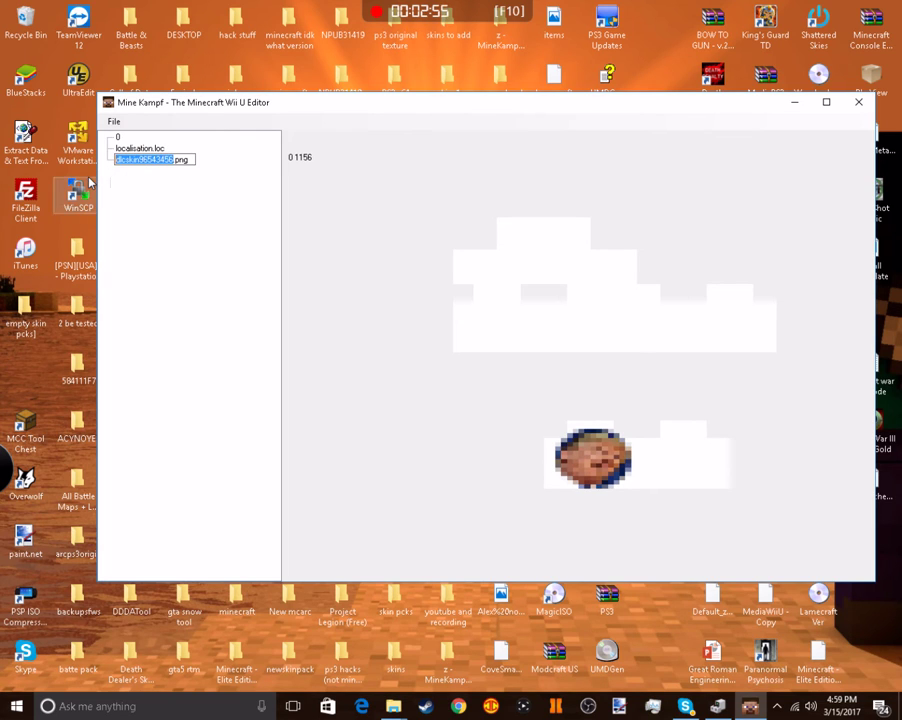
text(dlcs)
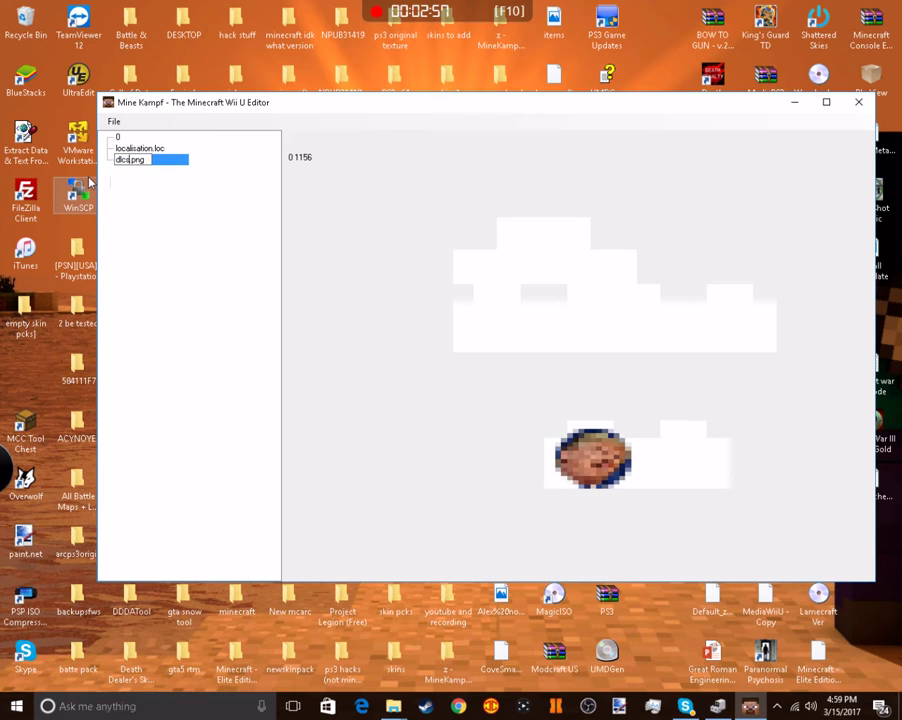
text(kin98765)
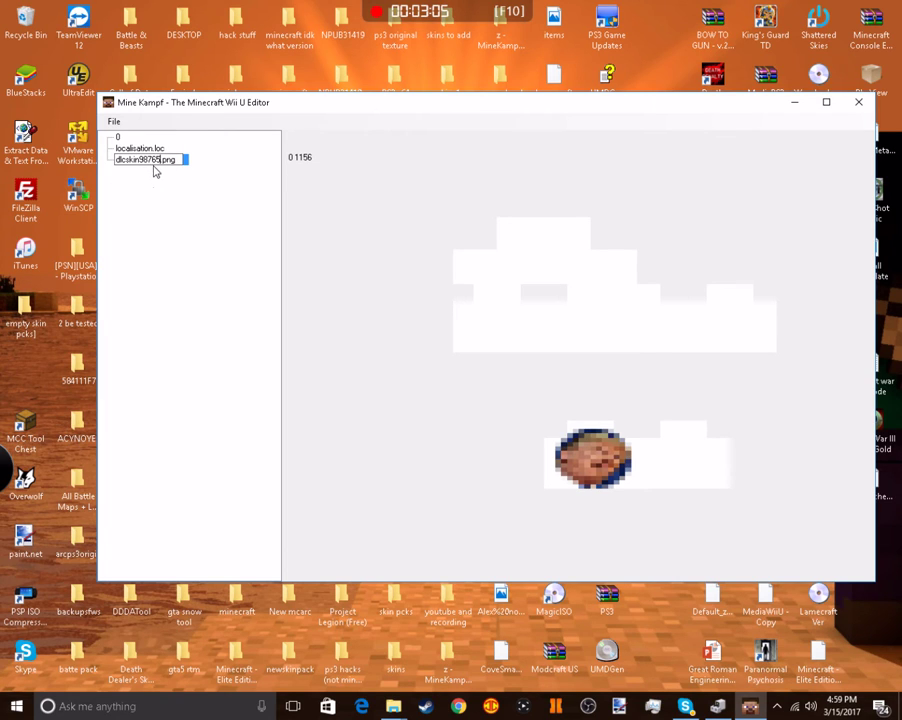
text(458)
key(Return)
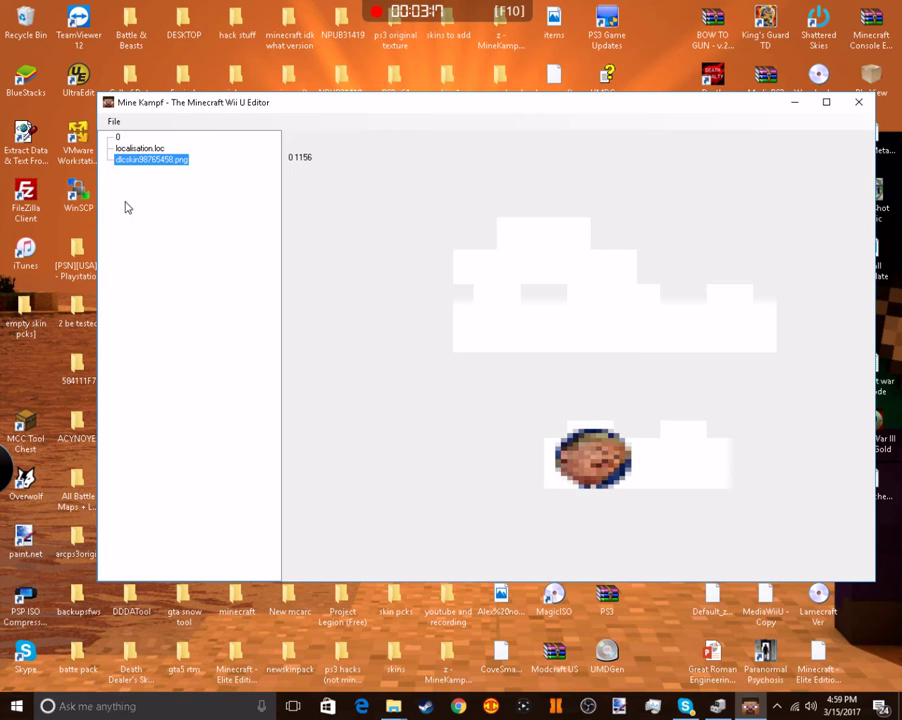
right_click(125, 202)
click(176, 257)
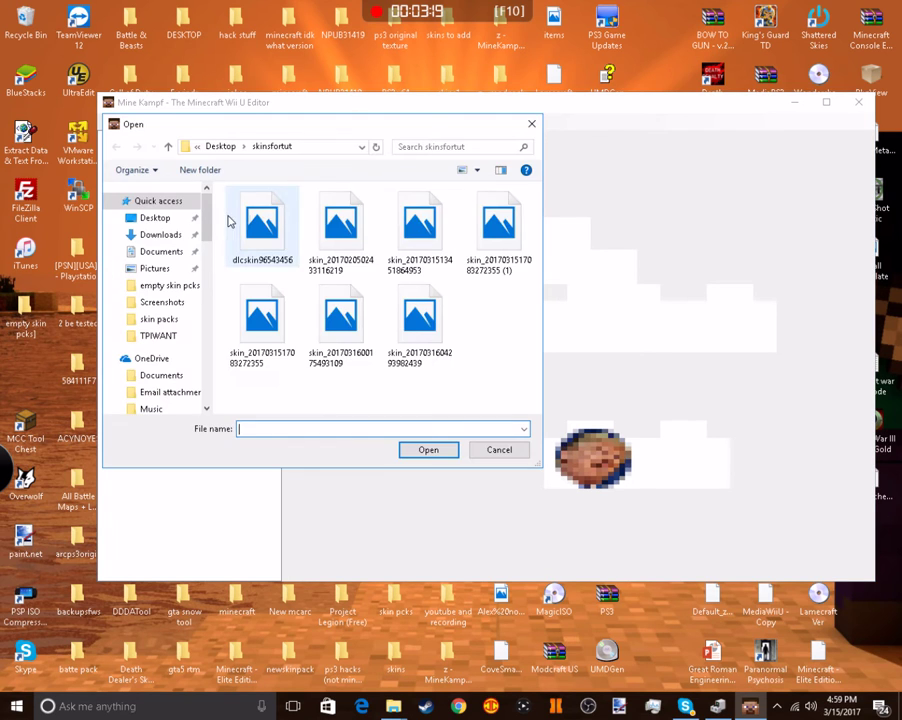
double_click(340, 215)
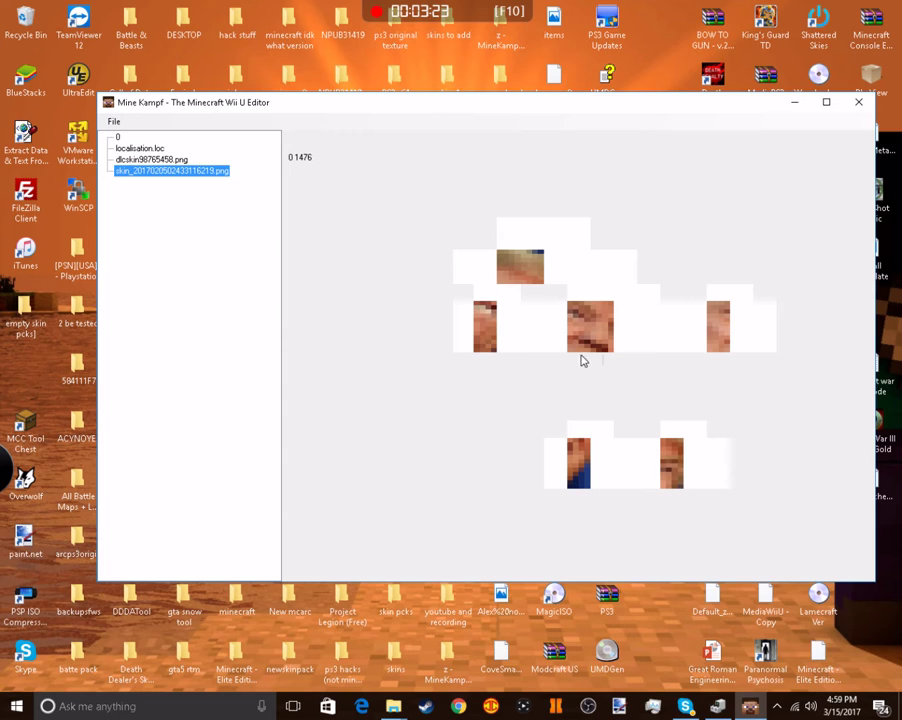
Rename the skin_2017020502433116219.png entry as dlcskin12537879.png
click(171, 172)
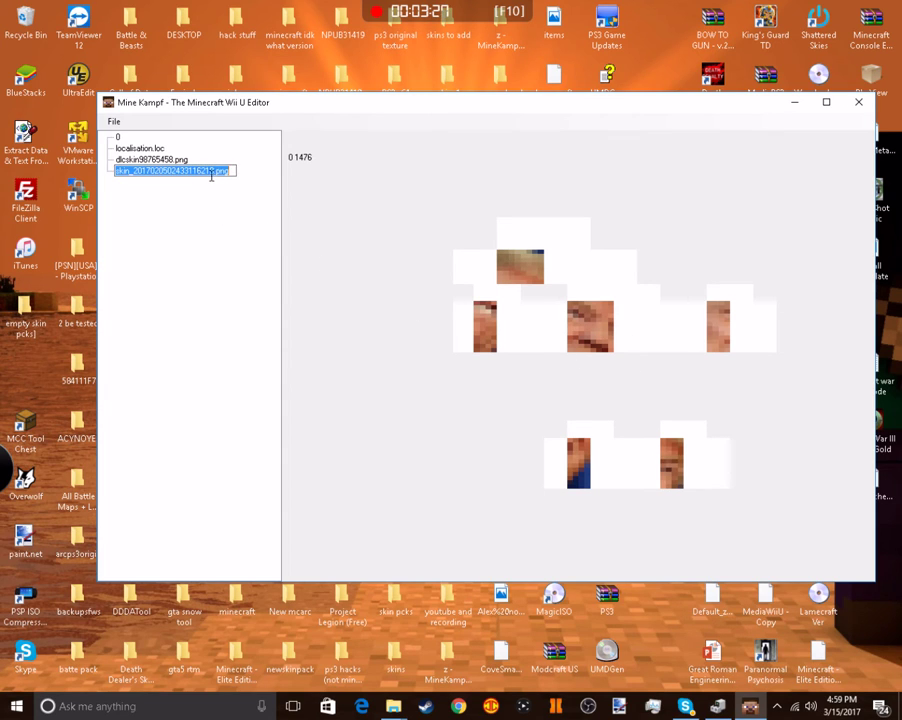
drag(217, 175, 3, 205)
text(d)
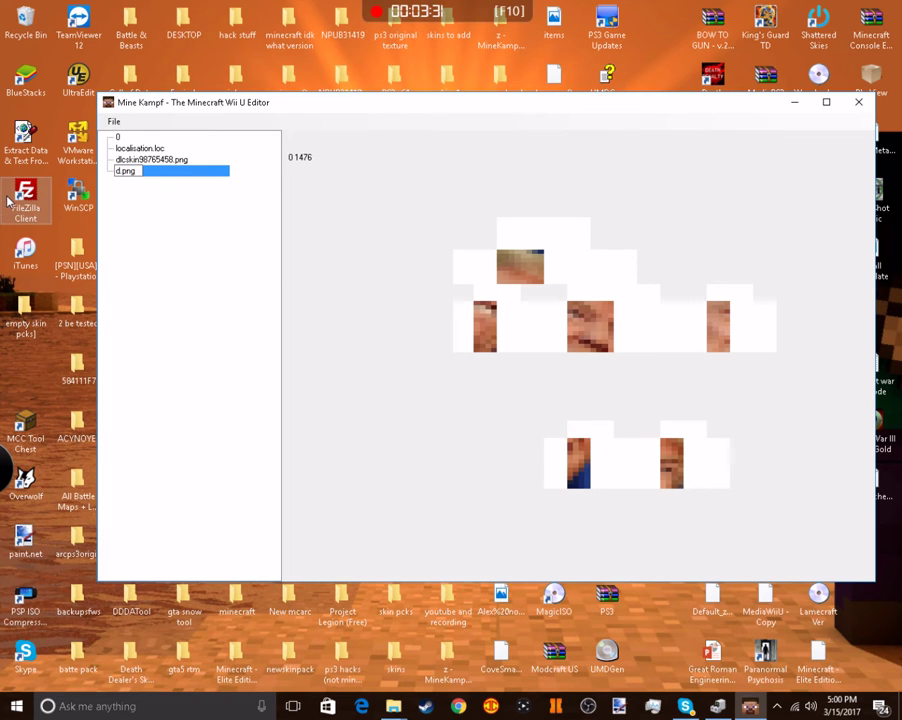
text(lcskin)
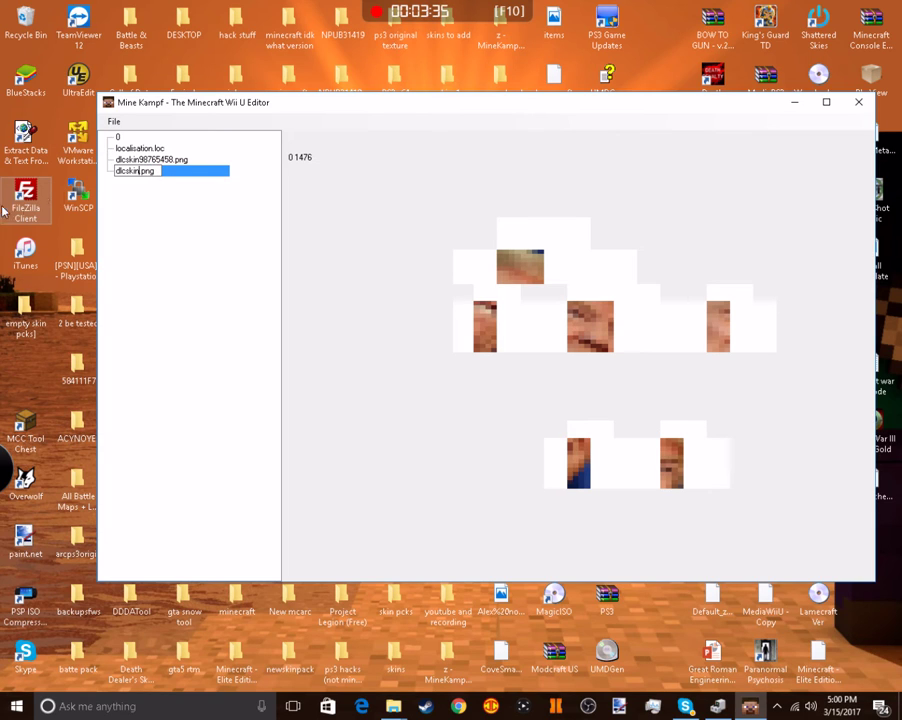
key(shift+Home)
right_click(125, 171)
click(172, 213)
key(Right)
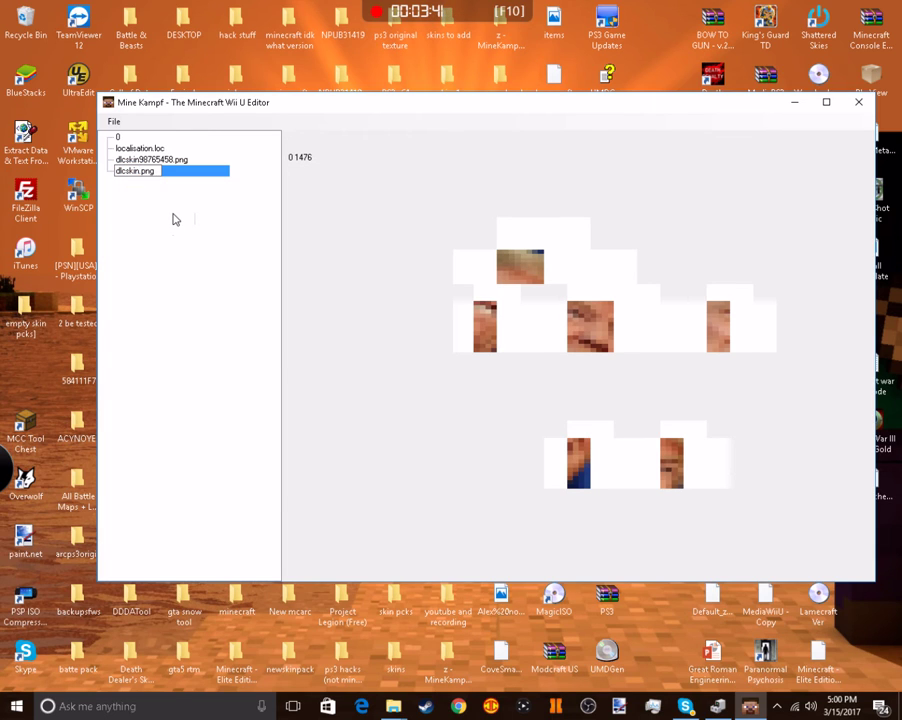
text(1253787)
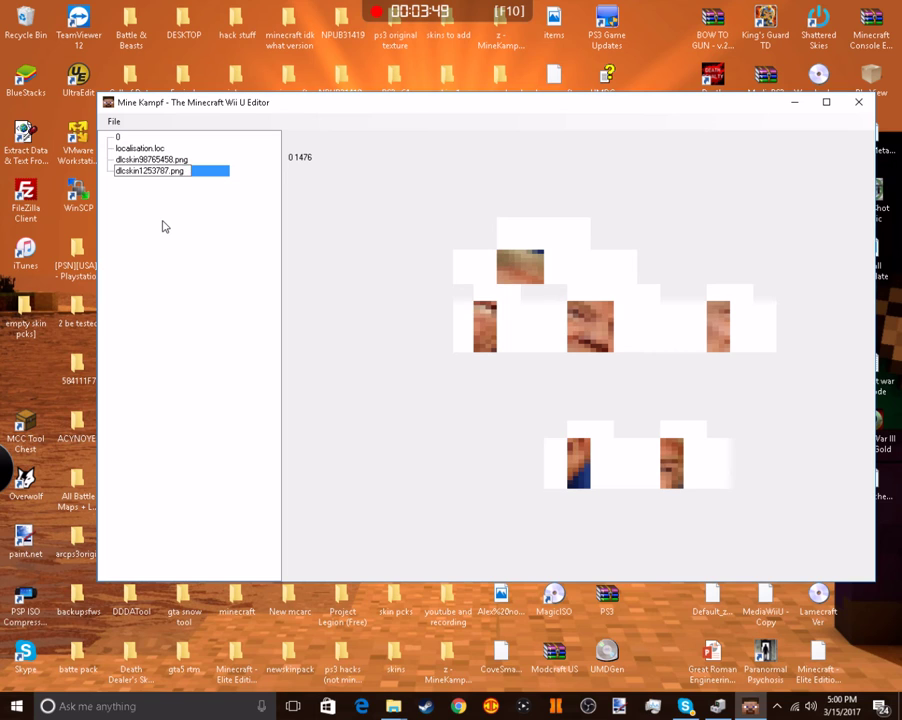
text(9)
key(Return)
right_click(161, 188)
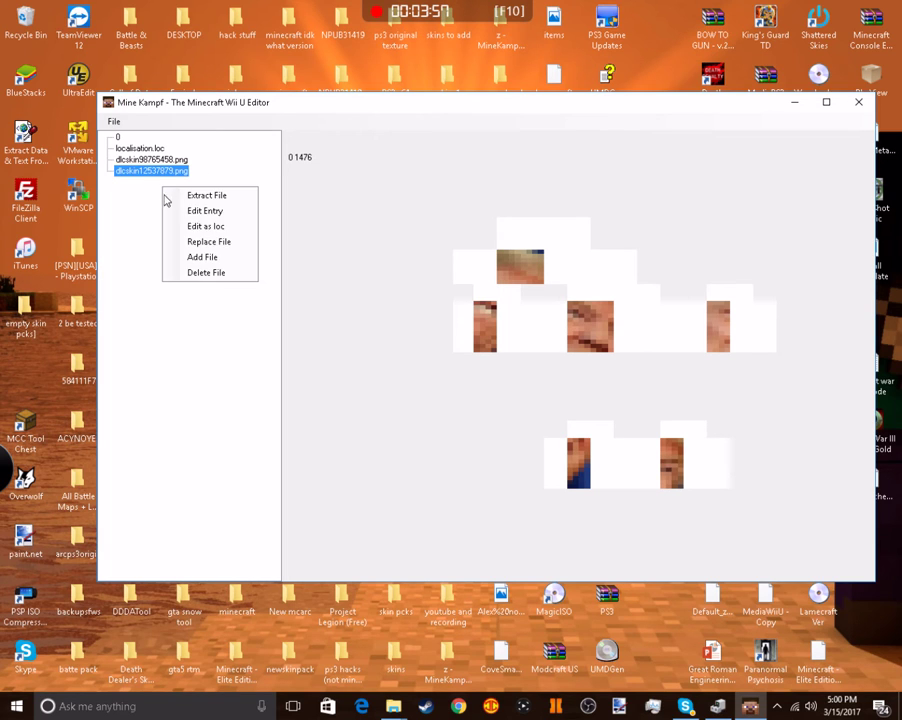
click(201, 258)
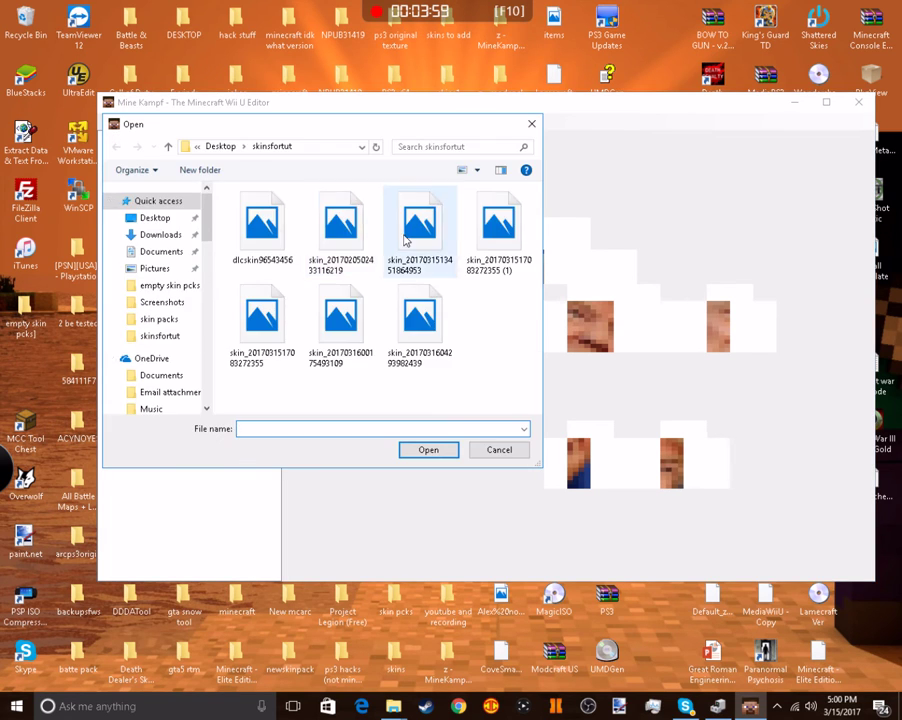
double_click(405, 240)
Rename the skin_2017031513451864953.png entry as dlcskin76543254.png
click(178, 184)
click(177, 184)
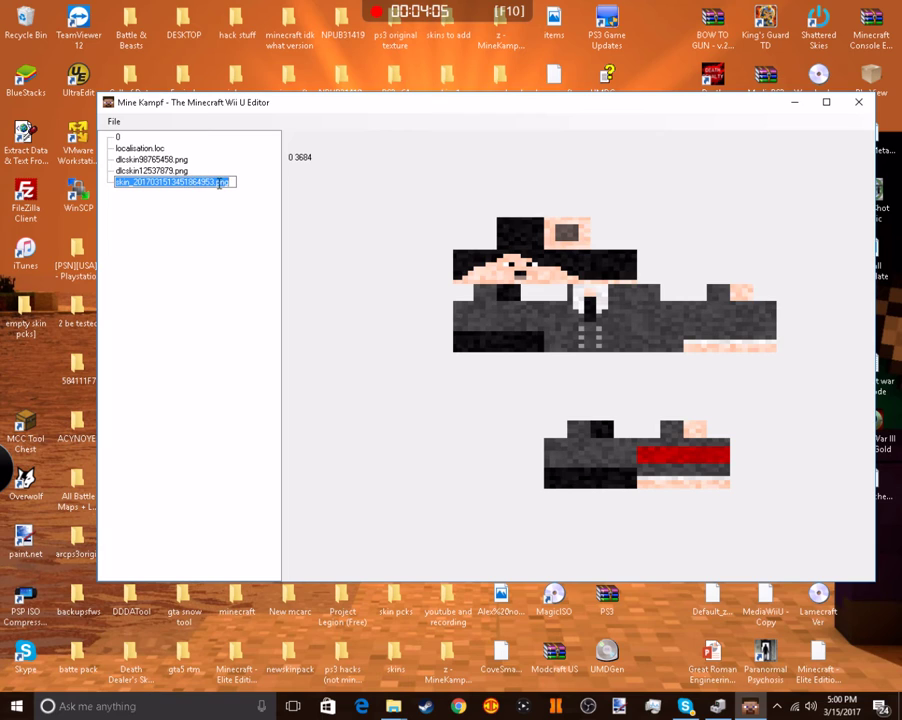
drag(213, 184, 116, 184)
text(dlcskin)
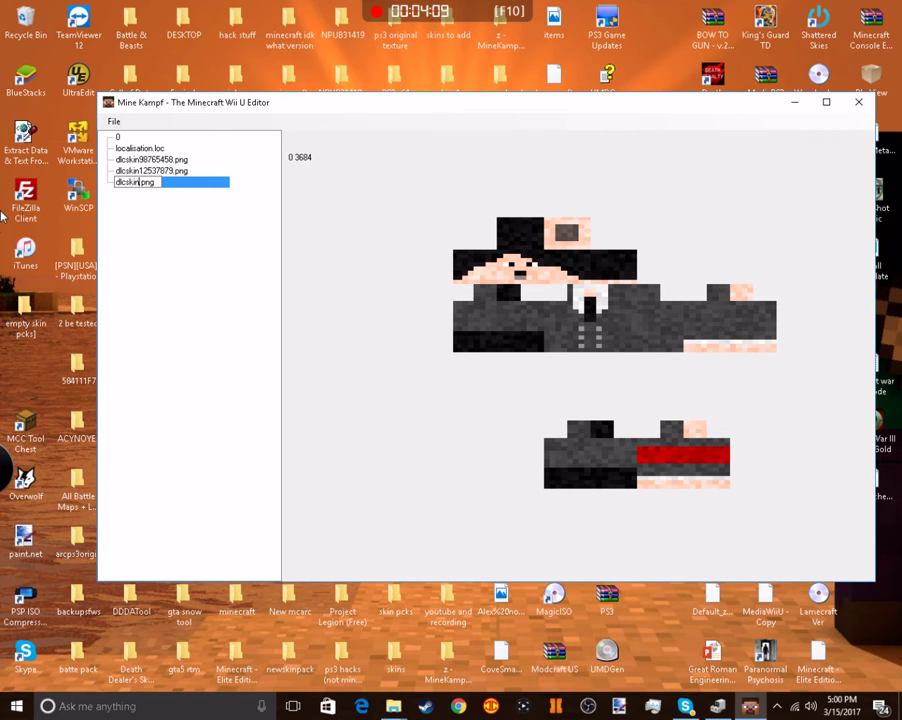
text(765432)
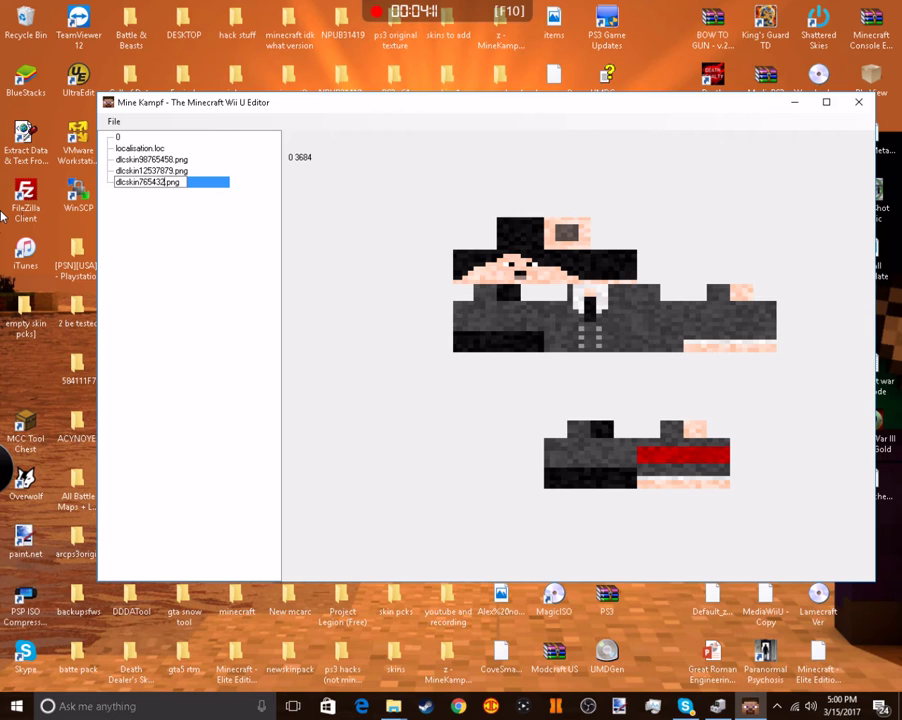
text(54)
key(Return)
right_click(179, 242)
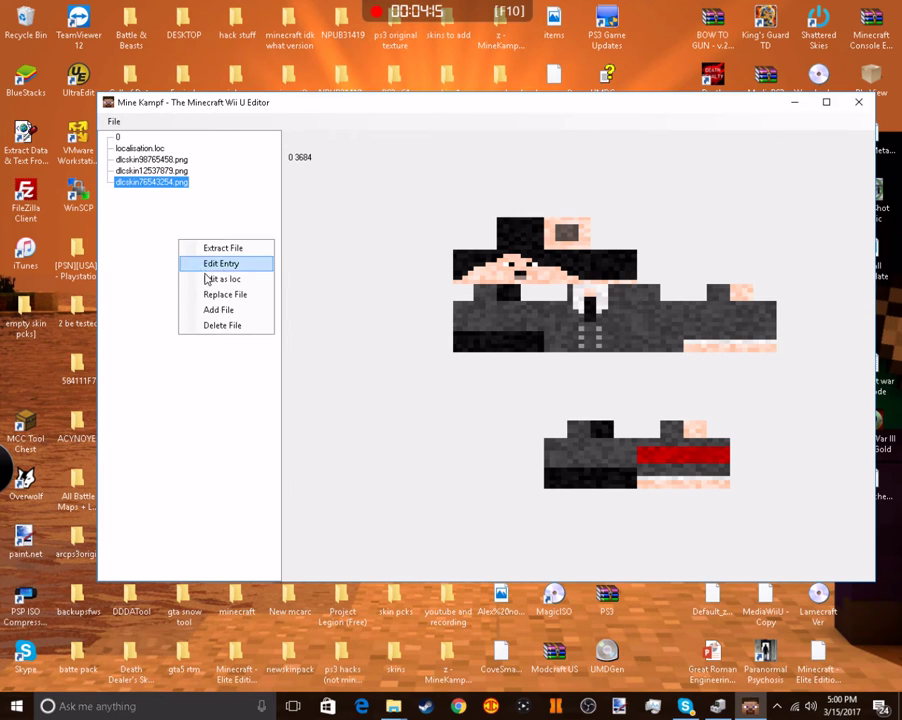
click(244, 309)
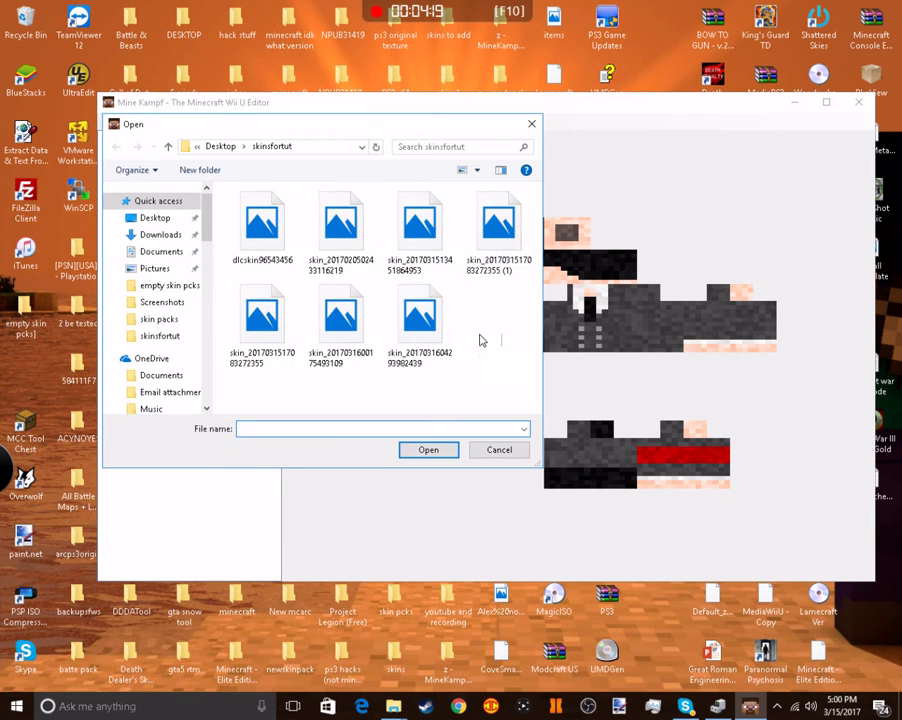
double_click(281, 324)
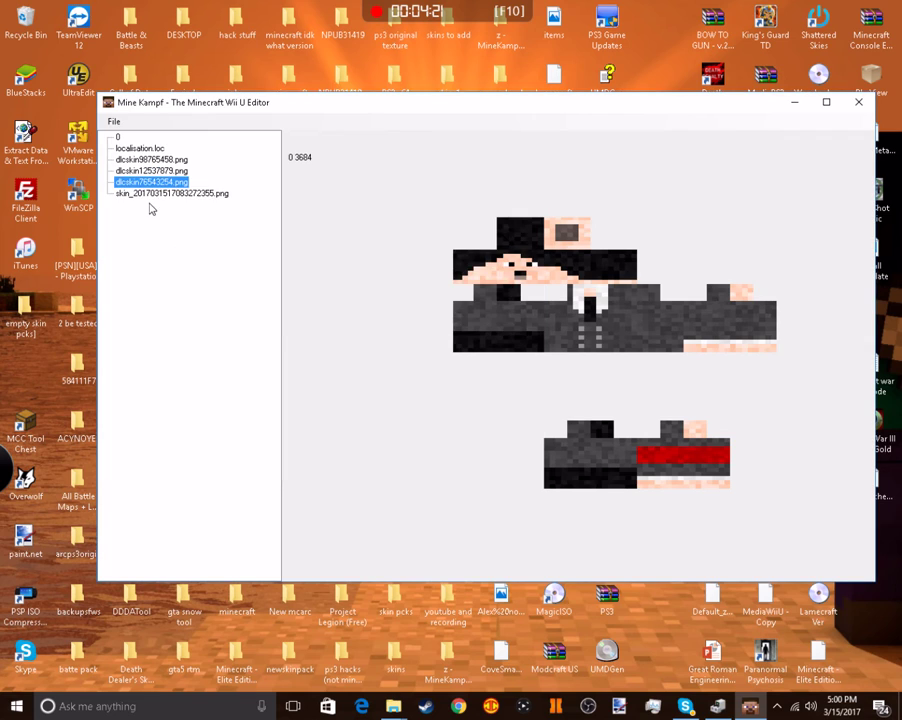
Rename the skin_2017031517083272355.png entry as dlcskin23674324.png
click(178, 195)
click(179, 195)
drag(215, 196, 83, 212)
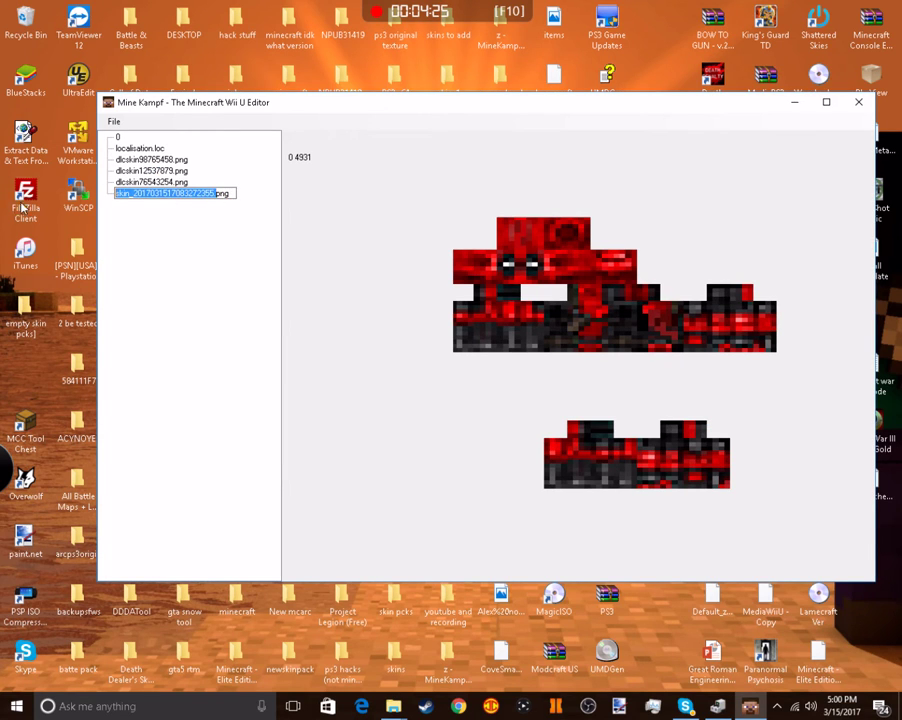
key(Return)
click(214, 196)
drag(213, 198, 18, 208)
text(dlcskin)
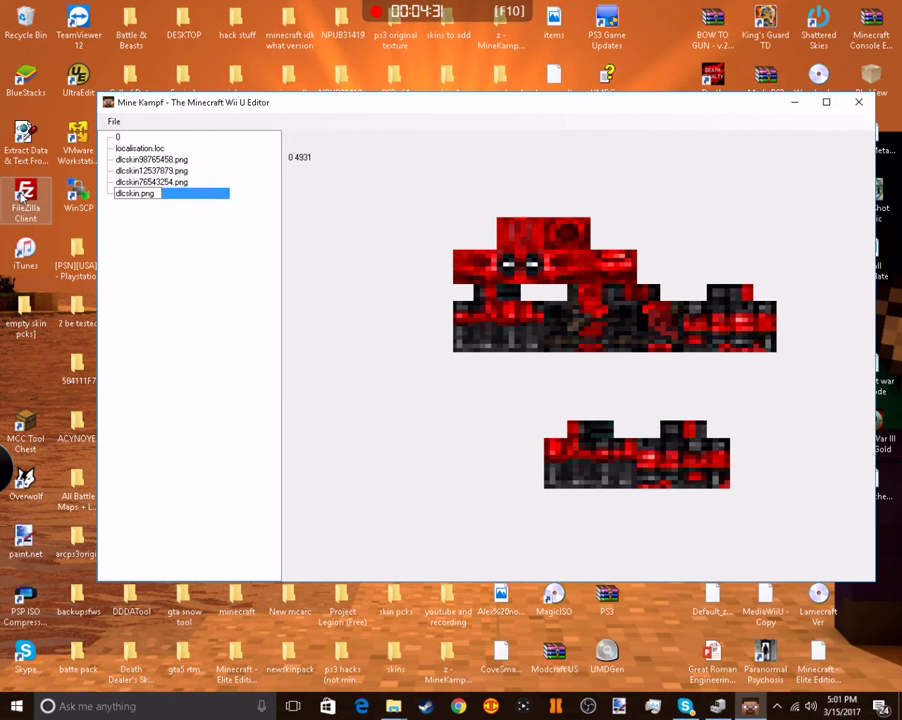
text(23674324)
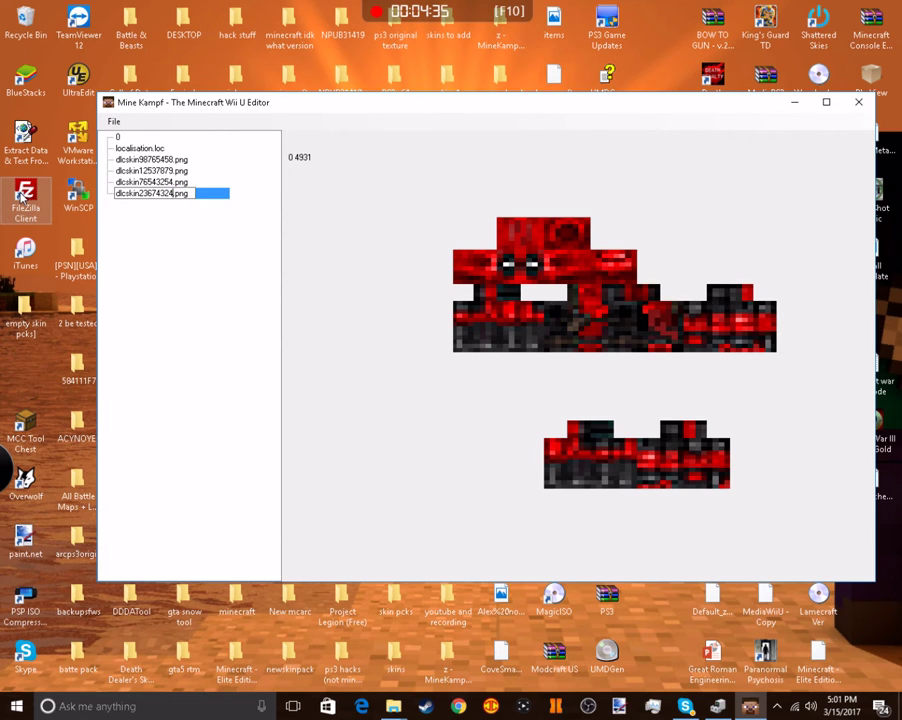
key(Return)
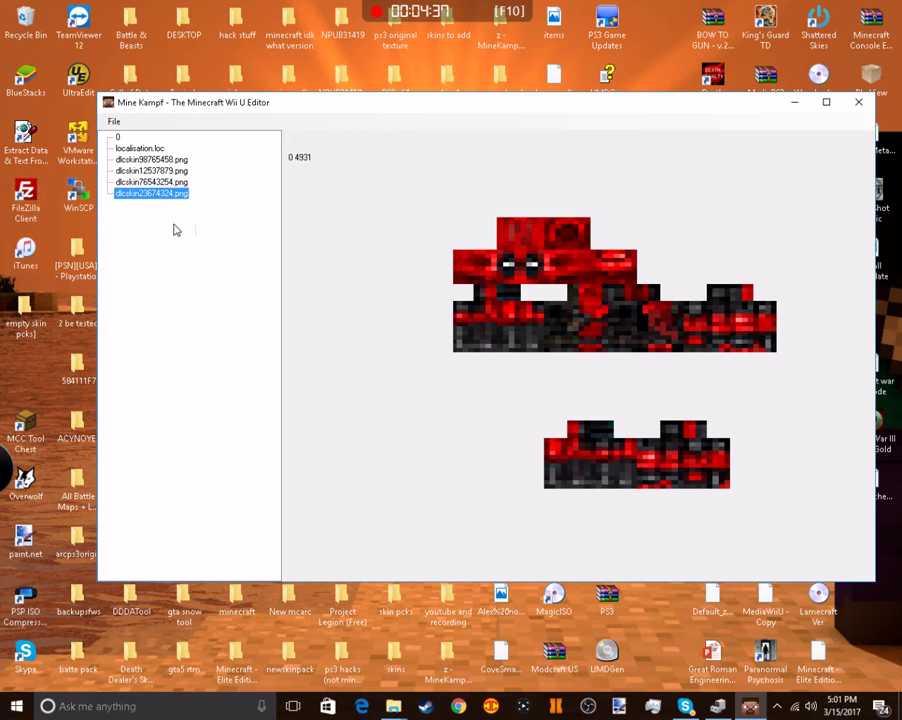
right_click(175, 228)
click(212, 295)
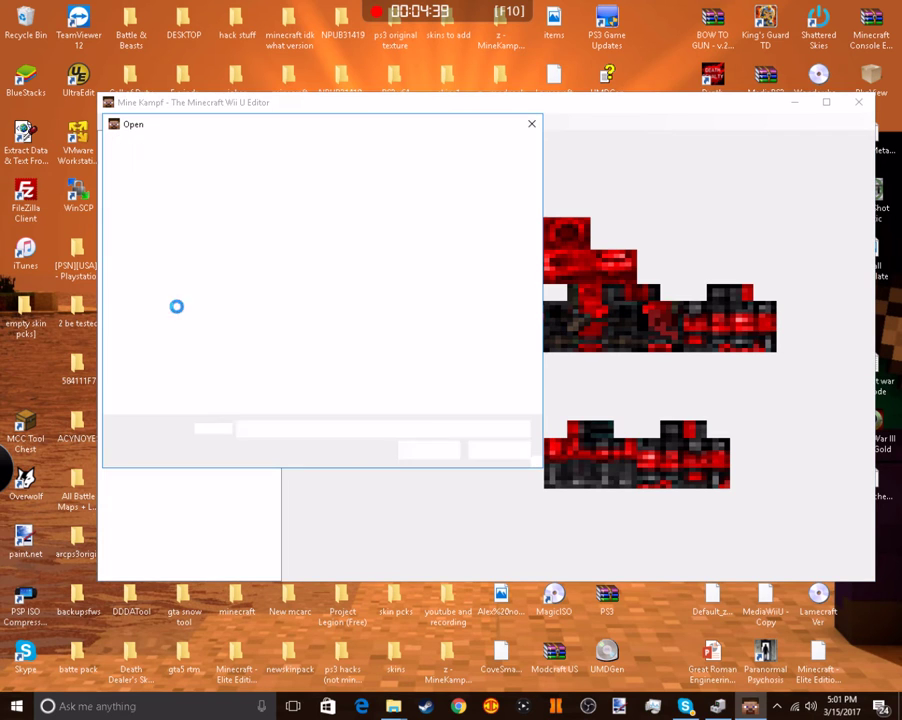
double_click(316, 326)
Rename the skin_2017031600175493109.png entry as dlcskin98765437.png
click(166, 205)
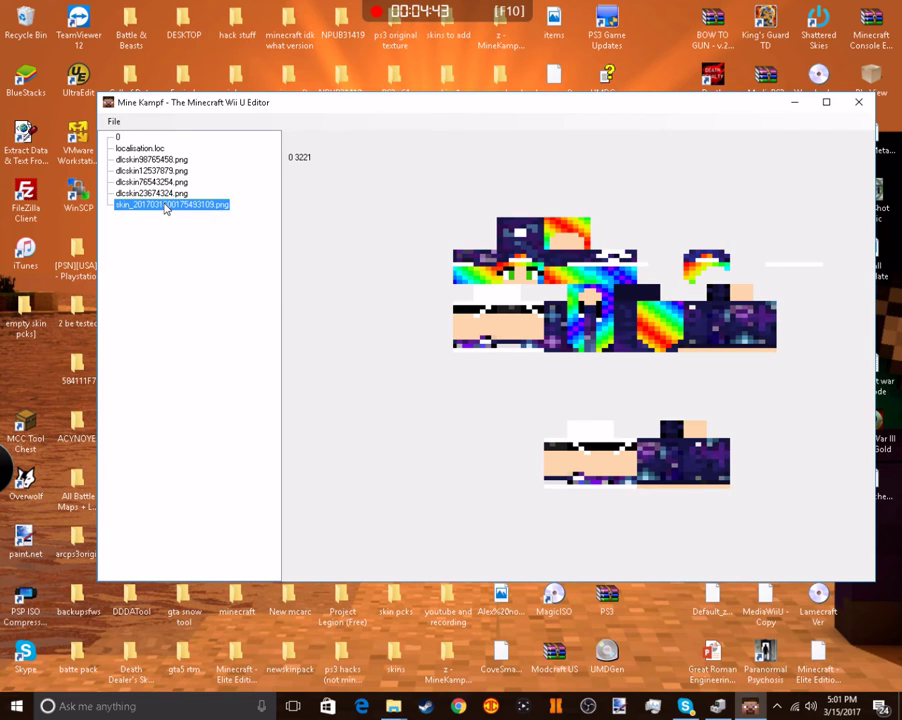
click(166, 207)
key(shift+Left)
key(shift+Left)
key(shift+Left)
key(shift+Left)
text(dlcskin)
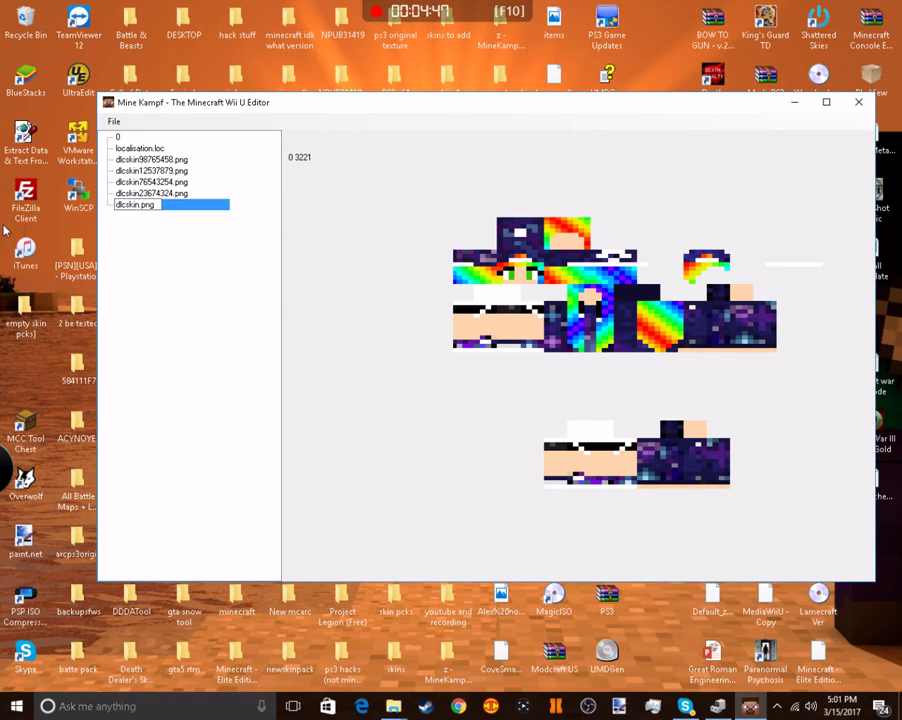
text(98765437)
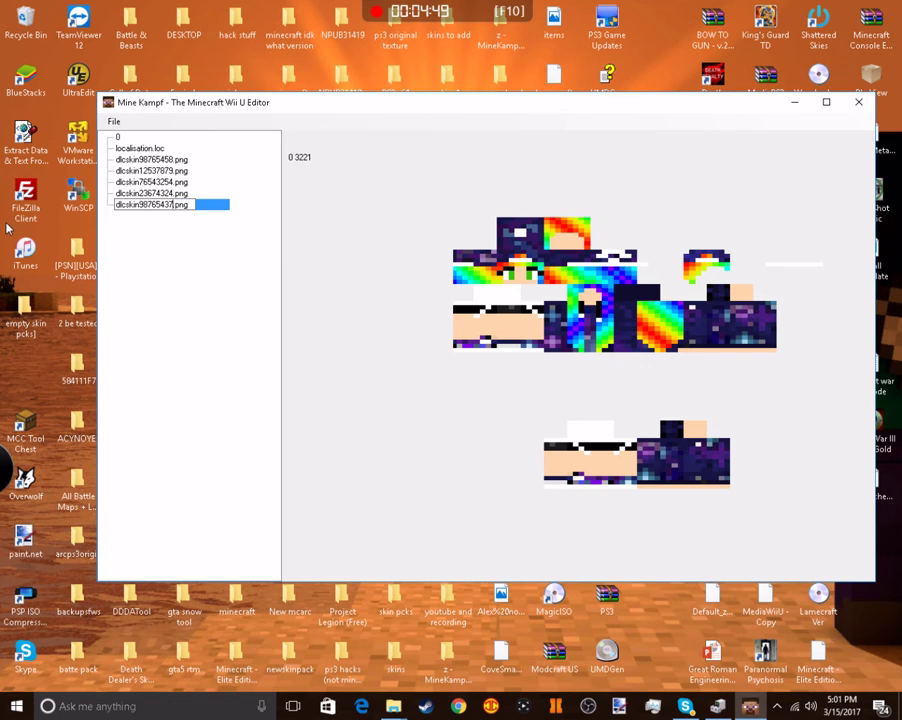
key(Return)
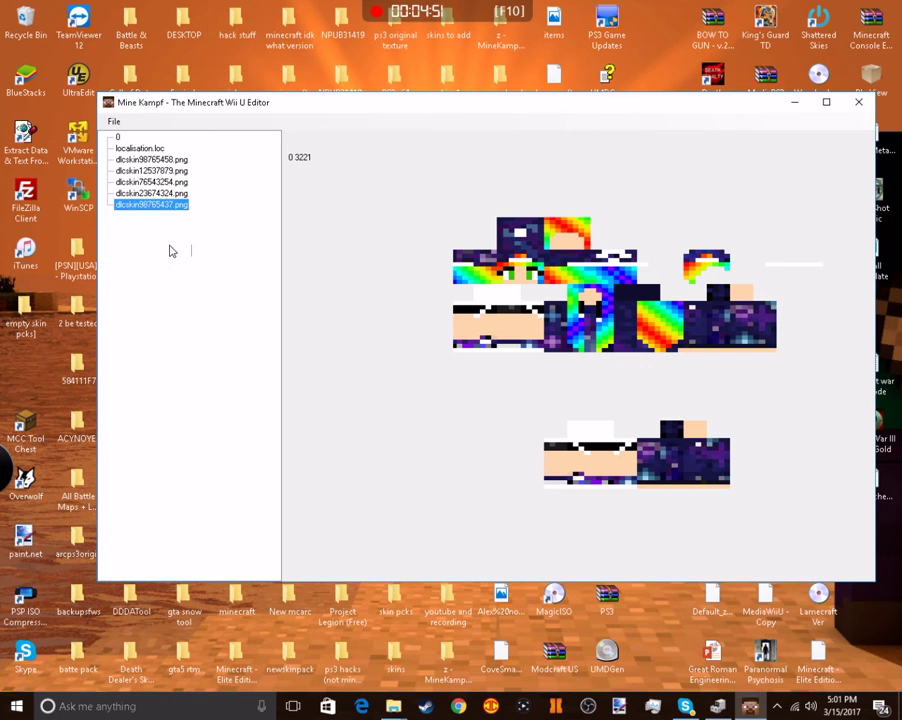
right_click(176, 244)
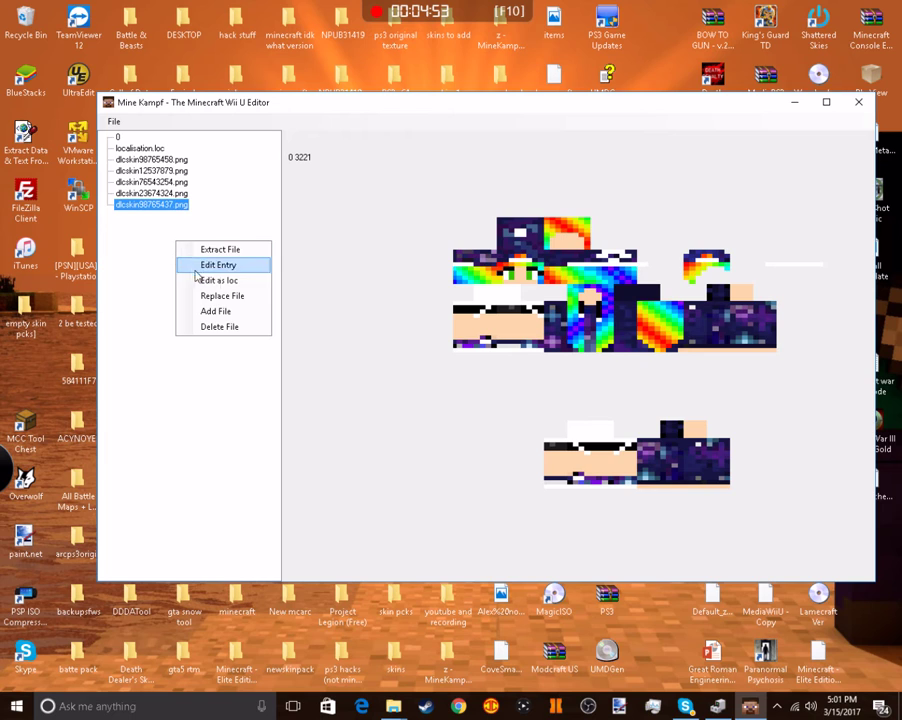
click(215, 313)
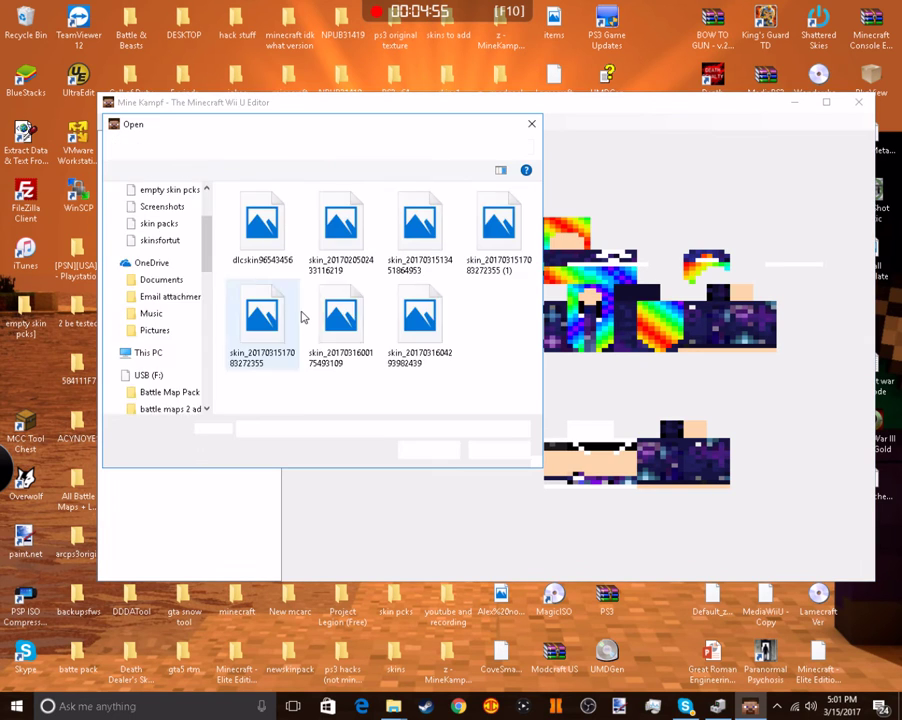
double_click(421, 339)
Rename the skin_2017031604293982439.png entry as dlcskin87654356.png
click(189, 216)
right_click(155, 226)
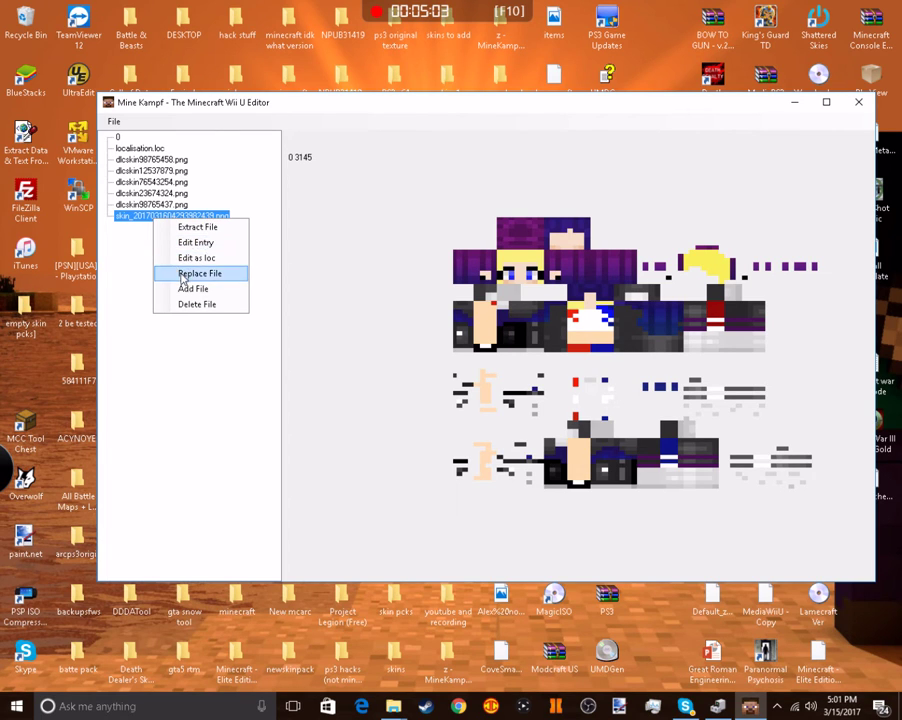
click(142, 227)
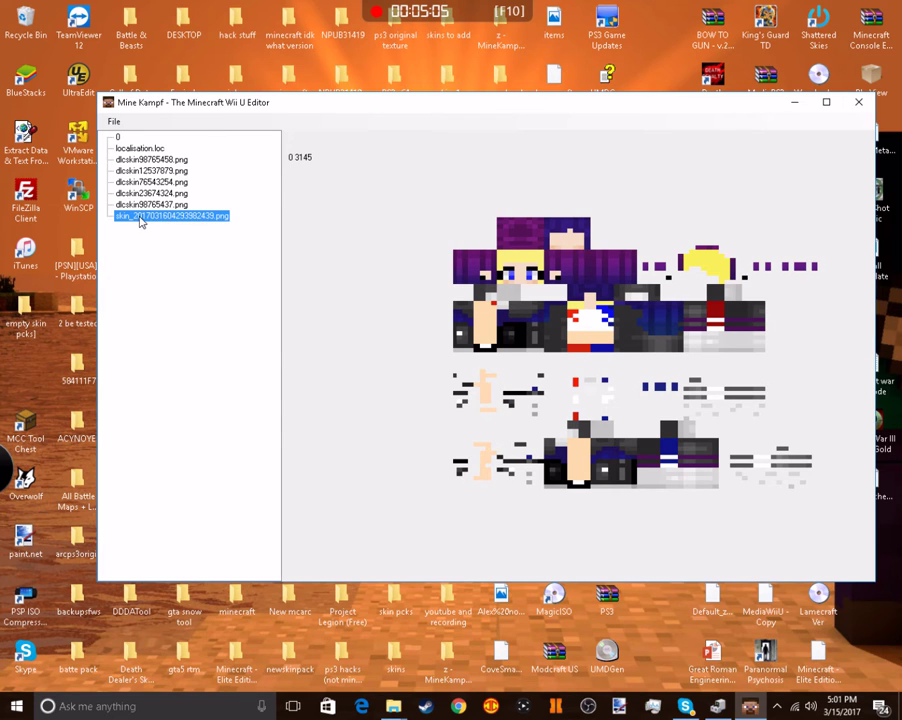
click(141, 222)
double_click(214, 215)
text(dlcskin87654)
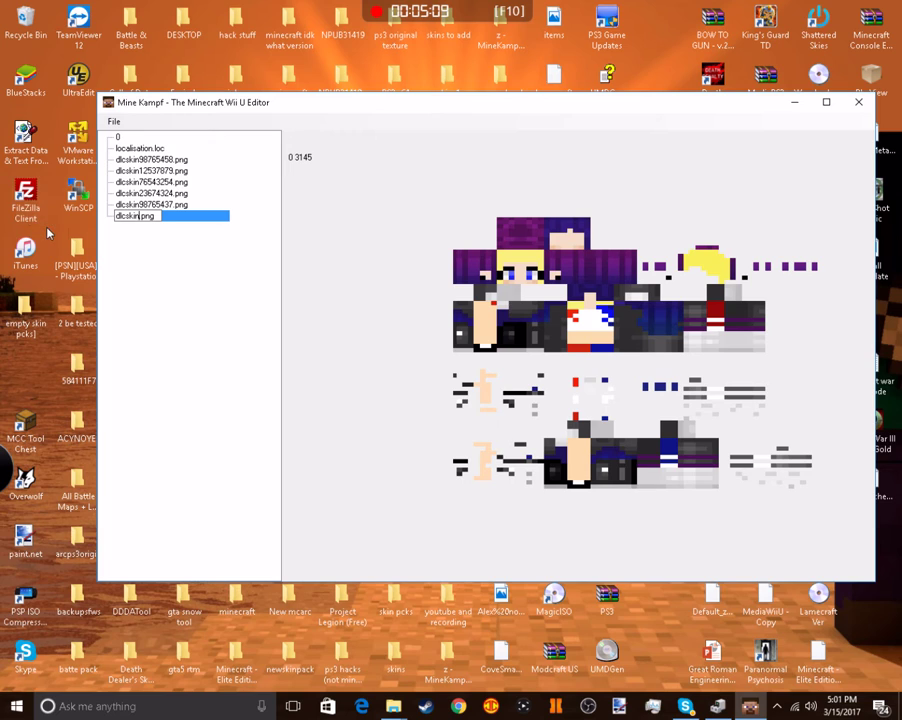
text(35)
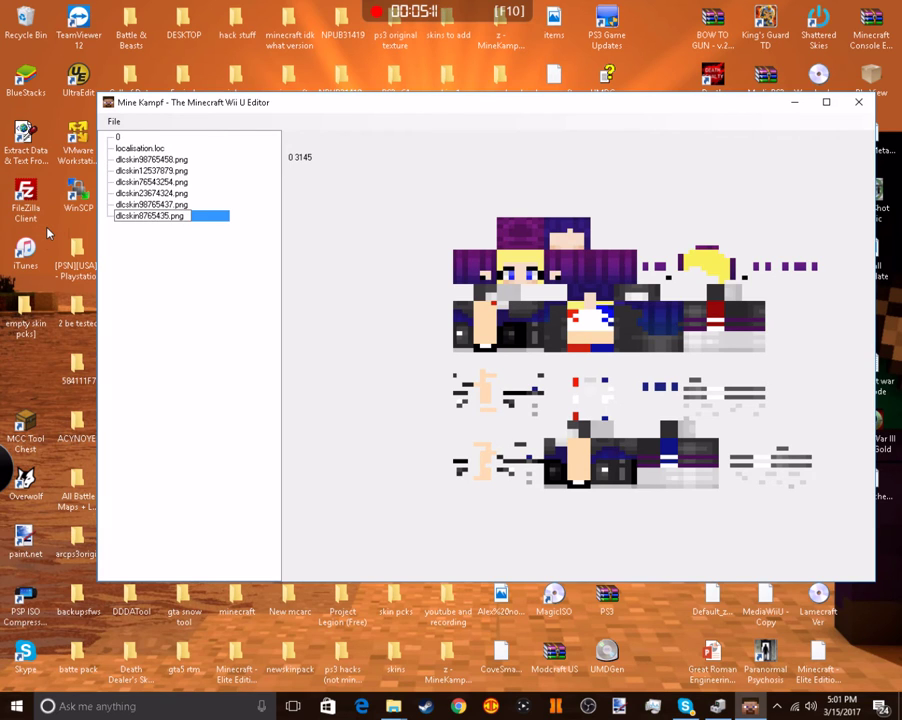
text(6)
key(Return)
Add a FREE entry with data 1 to dlcskin98765458.png
click(142, 161)
click(145, 170)
click(150, 193)
click(155, 160)
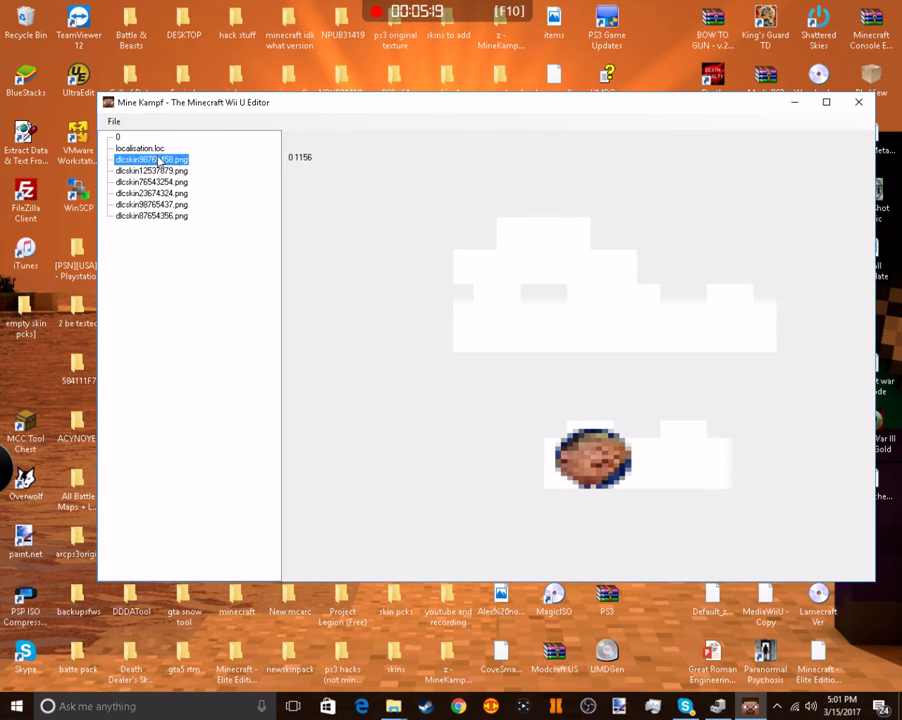
right_click(158, 161)
click(180, 179)
right_click(275, 217)
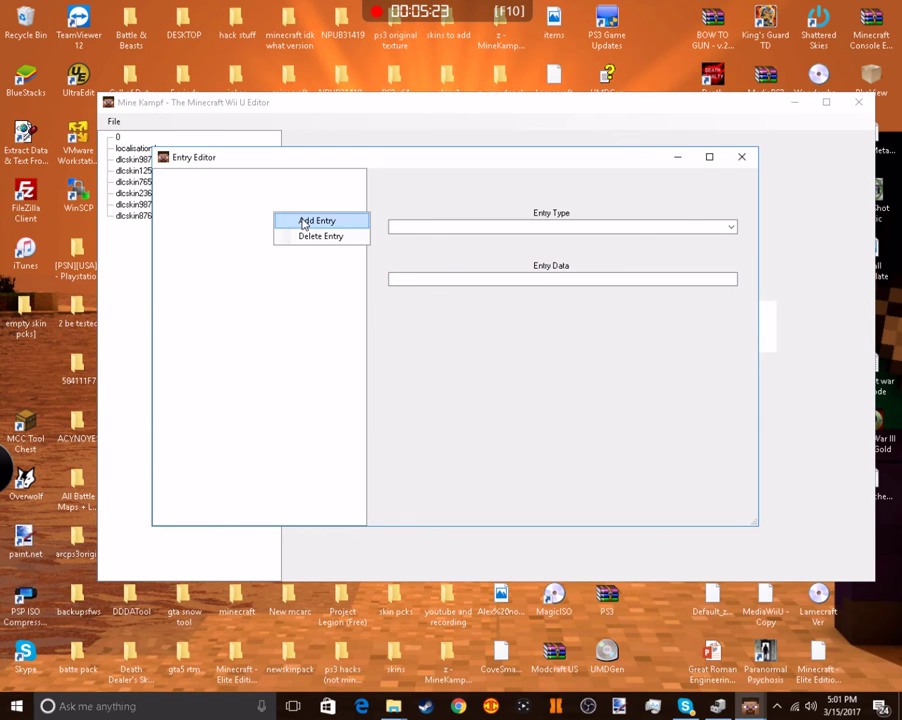
click(308, 221)
click(731, 228)
click(602, 258)
drag(492, 284, 299, 285)
text(1)
Add an ANIM entry with data 0x80000 to dlcskin98765458.png, copy that value and close the entry editor
right_click(280, 277)
click(322, 282)
click(733, 228)
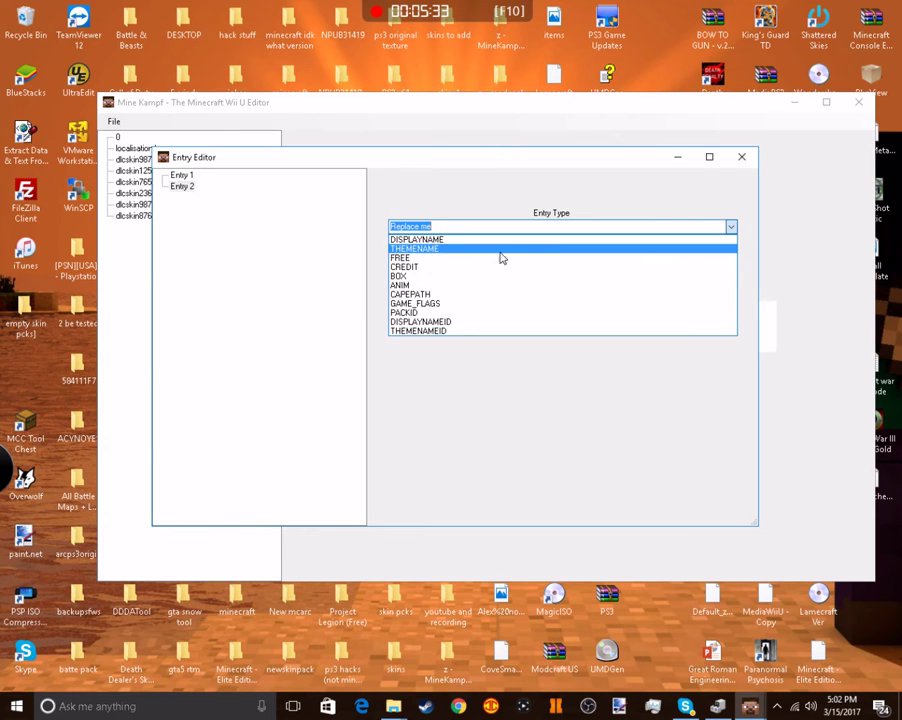
click(455, 287)
key(Tab)
text(0)
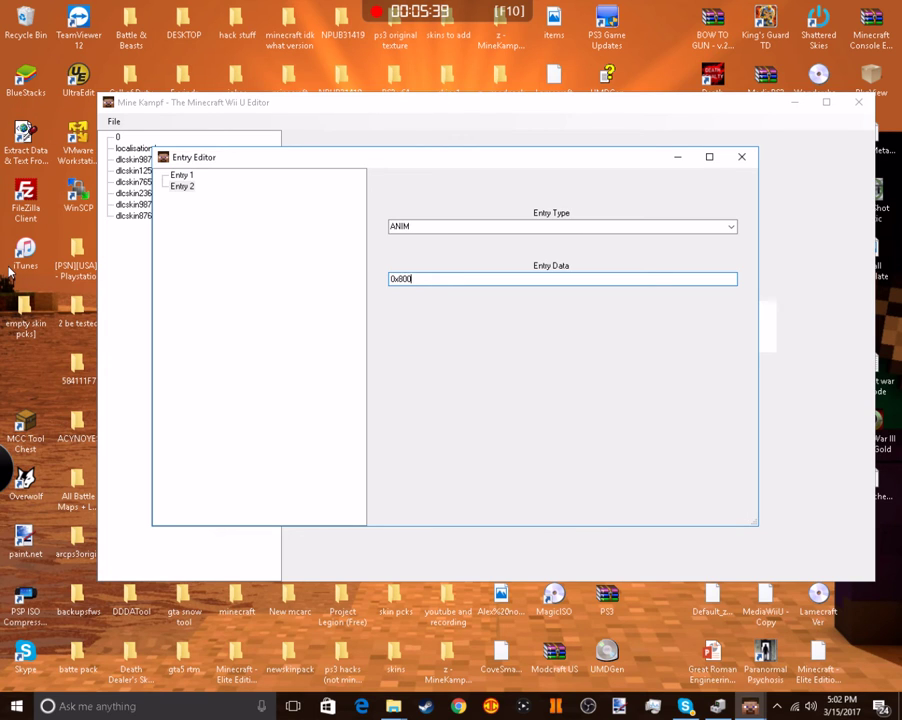
key(ctrl+a)
click(741, 157)
Add a FREE entry with data 0x80000 to dlcskin12537879.png and close its entry editor
click(178, 172)
right_click(178, 172)
click(212, 192)
right_click(228, 236)
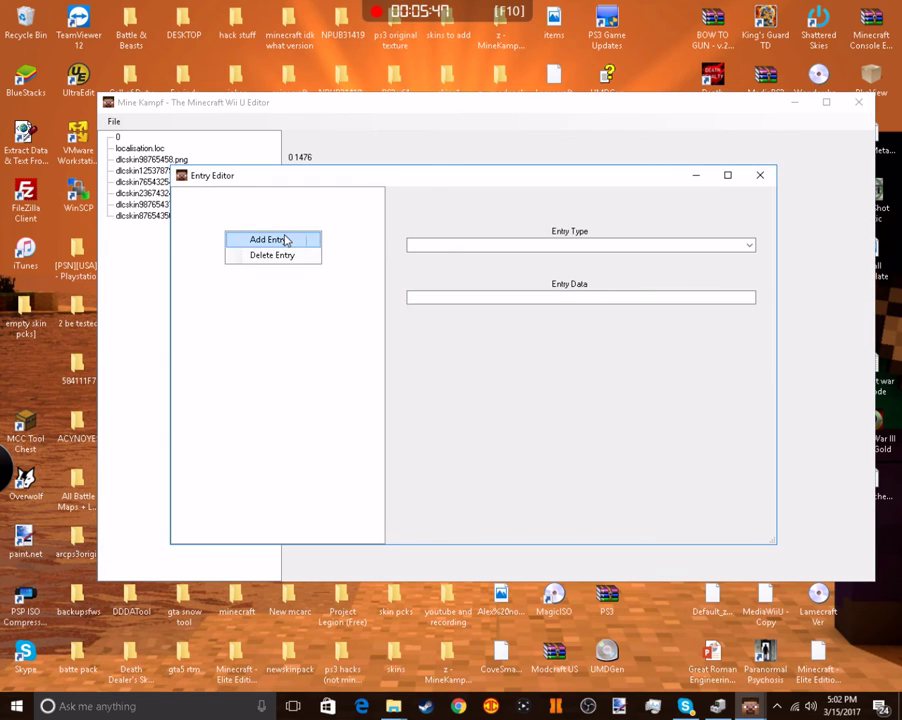
click(284, 240)
click(742, 246)
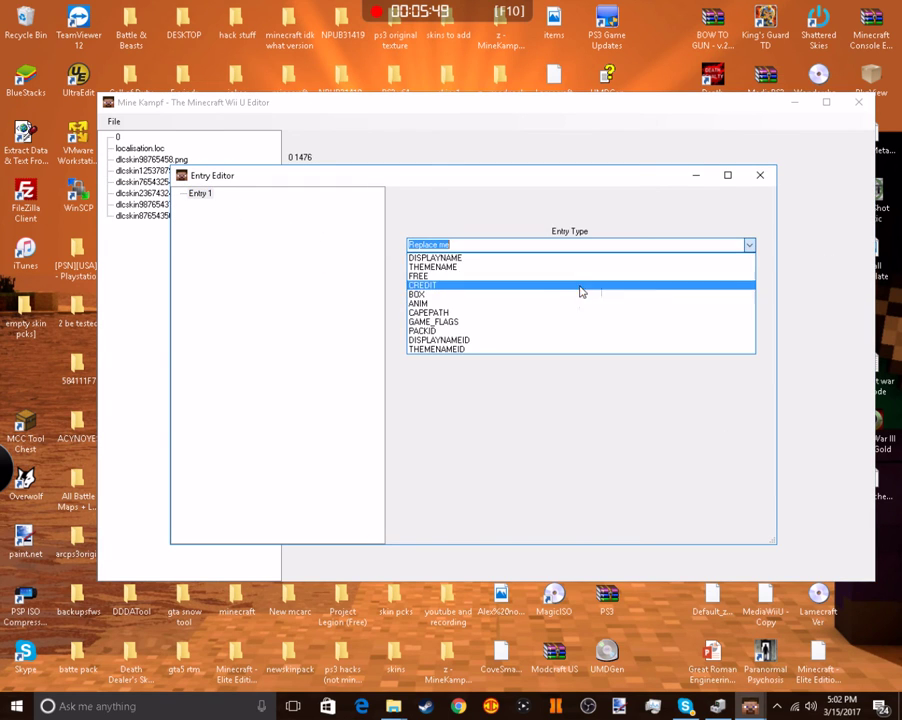
click(516, 277)
key(Tab)
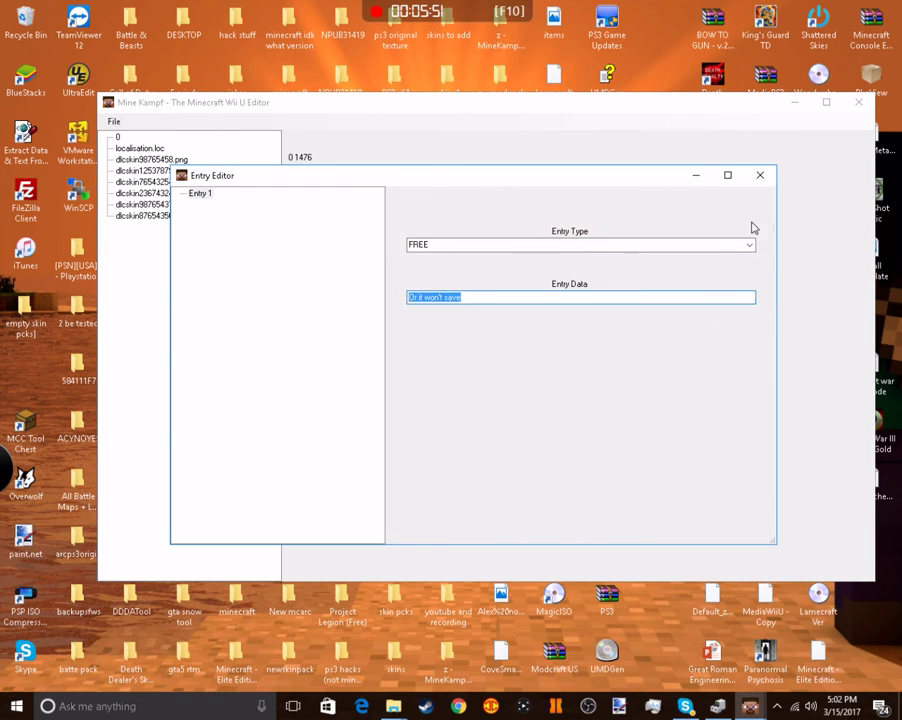
key(End)
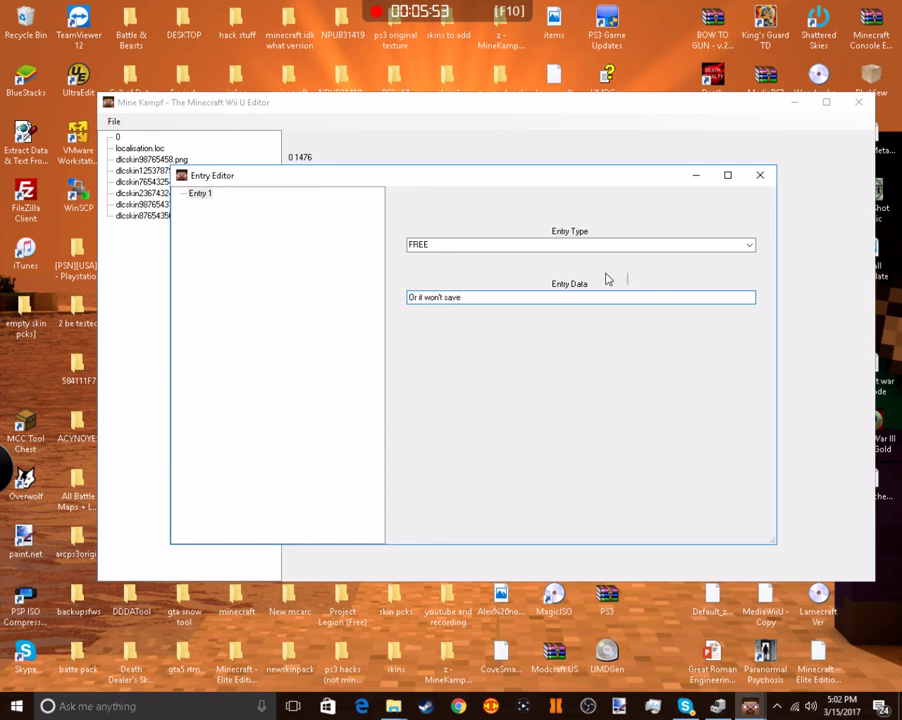
key(shift+Home)
text(0)
key(shift+Home)
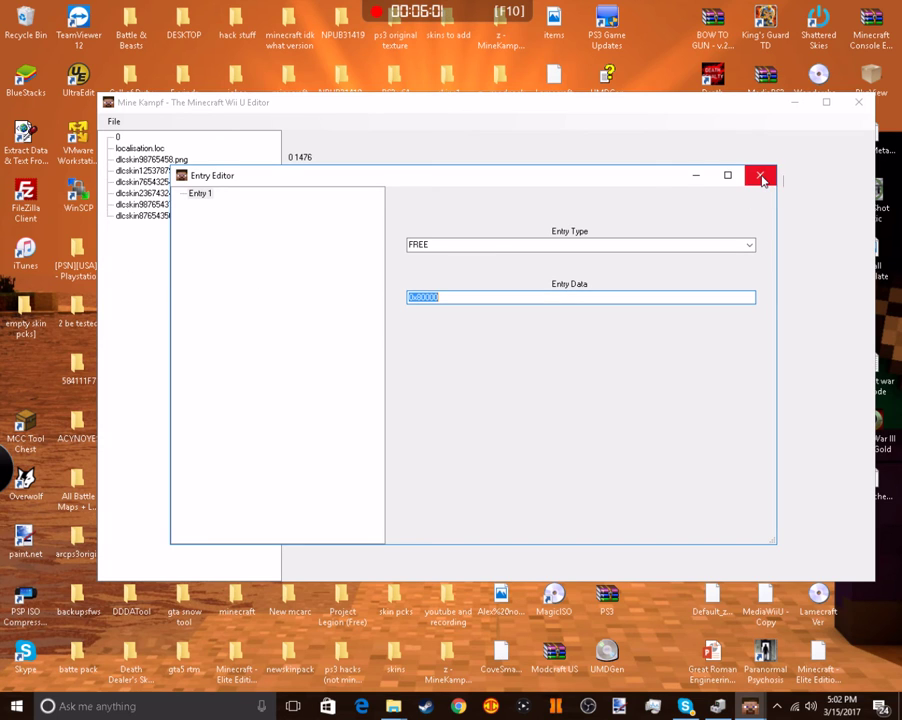
click(761, 177)
Add a FREE entry with data 0x80000 to dlcskin76543254.png
click(157, 184)
right_click(159, 184)
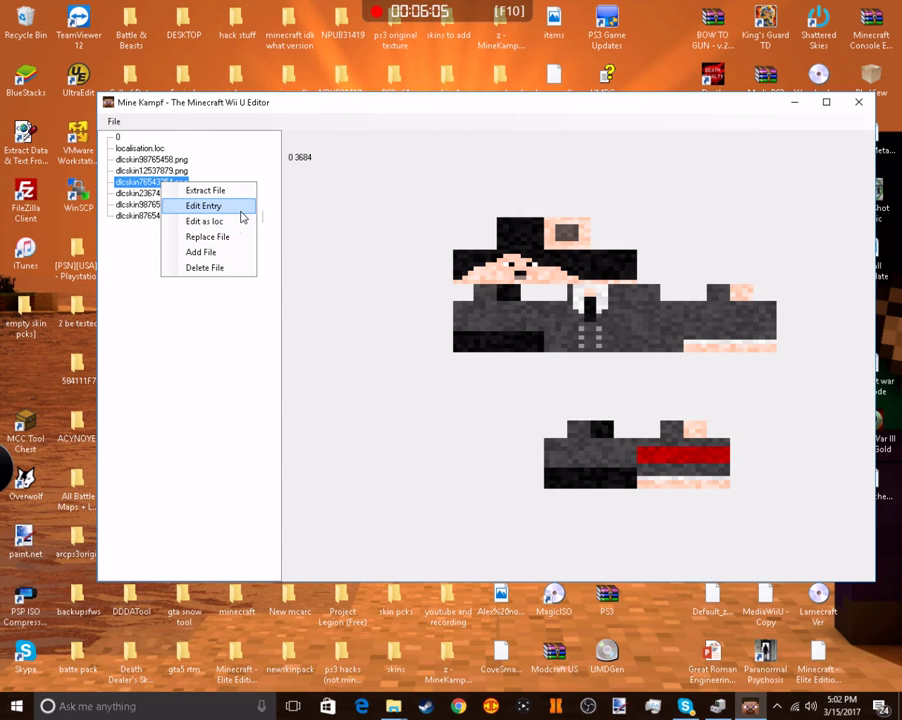
click(240, 215)
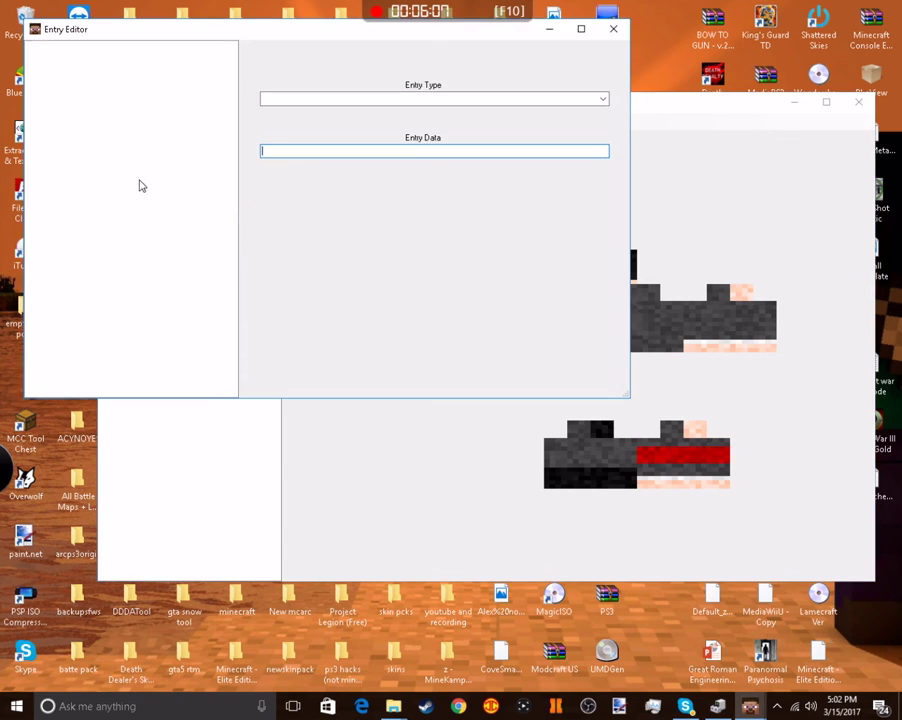
right_click(130, 176)
click(168, 177)
click(582, 99)
click(602, 101)
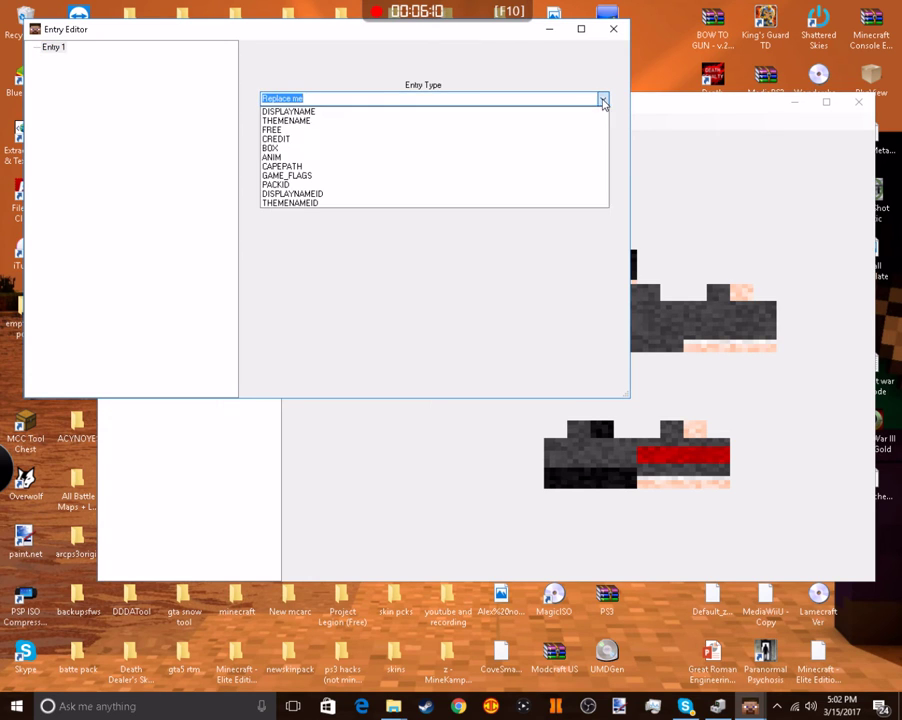
click(380, 129)
click(318, 151)
key(ctrl+a)
text(0x80000)
Add an ANIM entry with data 0x80000 to dlcskin76543254.png and close its entry editor
right_click(128, 148)
click(169, 154)
click(582, 99)
click(602, 99)
click(374, 157)
text(0x80000)
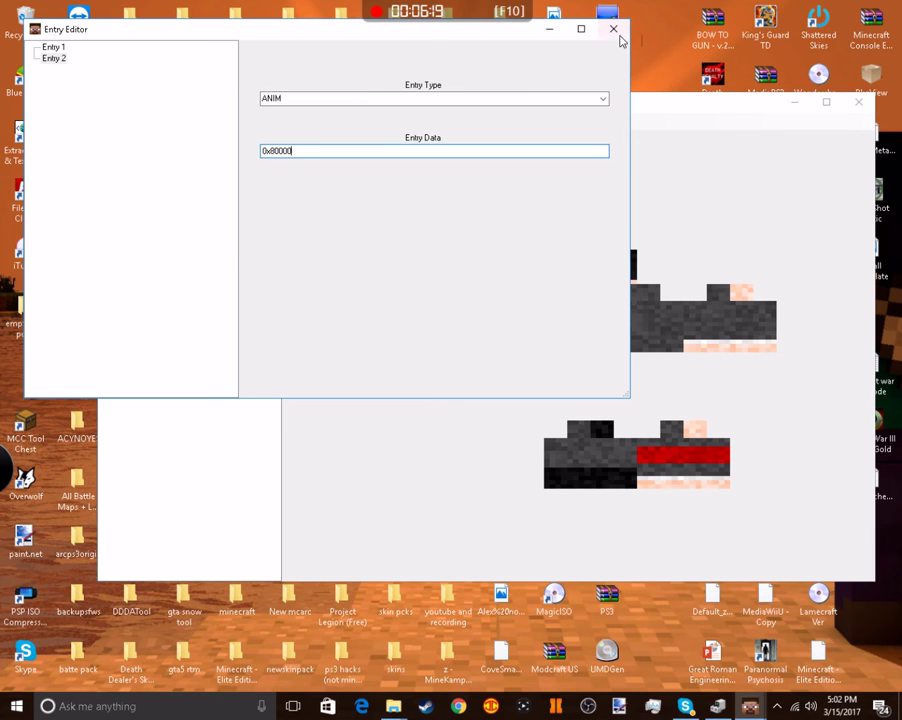
click(613, 29)
Add a FREE entry with data 1 to dlcskin23674324.png
right_click(174, 194)
click(249, 218)
right_click(246, 218)
click(284, 221)
click(621, 118)
click(437, 150)
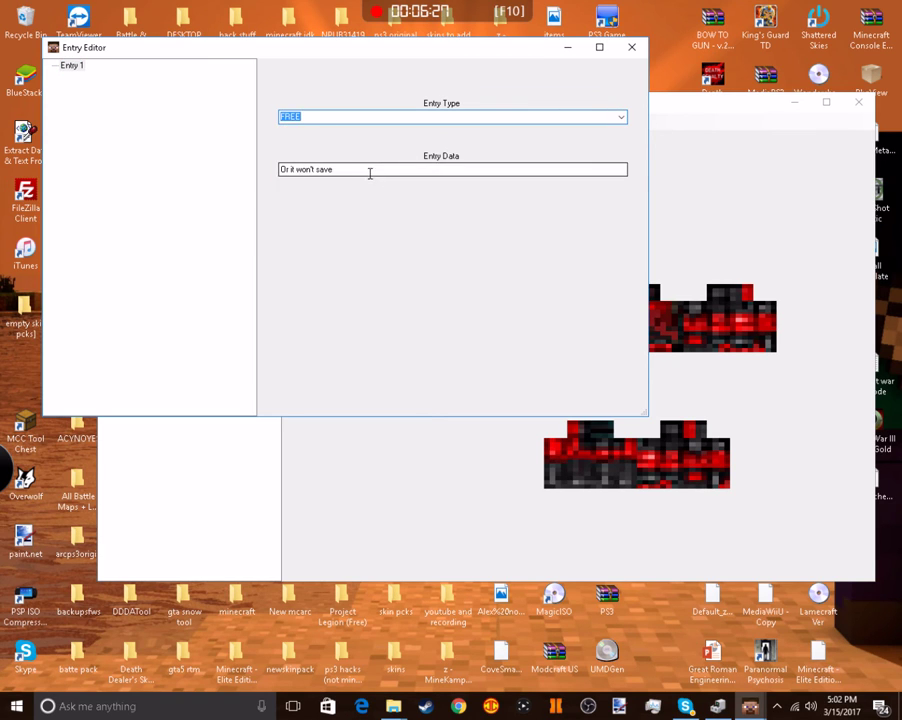
key(Tab)
text(1)
Add an ANIM entry with data 0x80000 to dlcskin23674324.png and close its entry editor
right_click(200, 181)
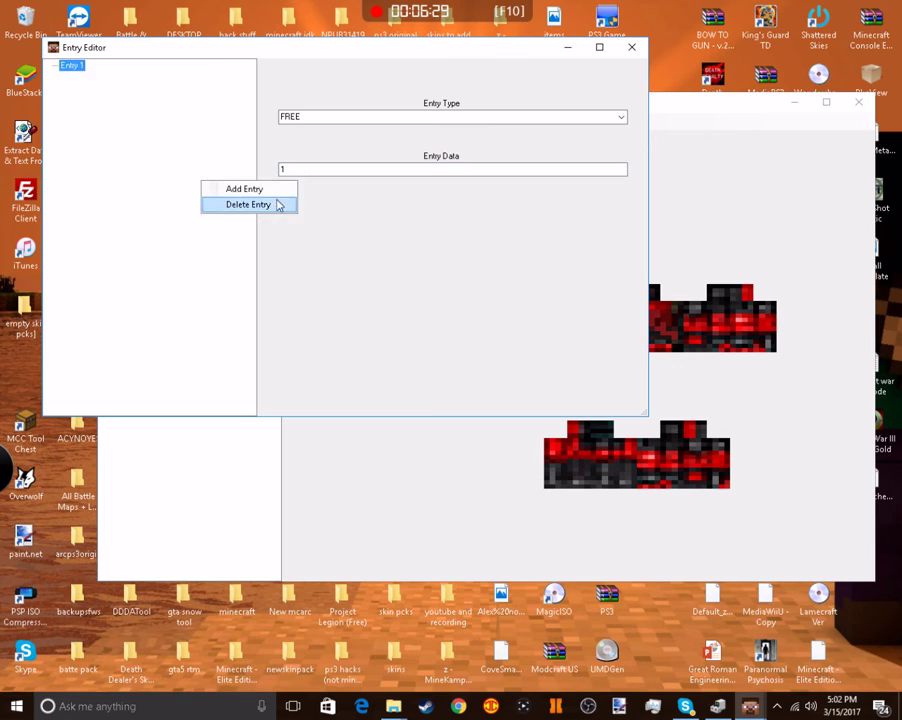
click(279, 201)
right_click(176, 182)
click(211, 189)
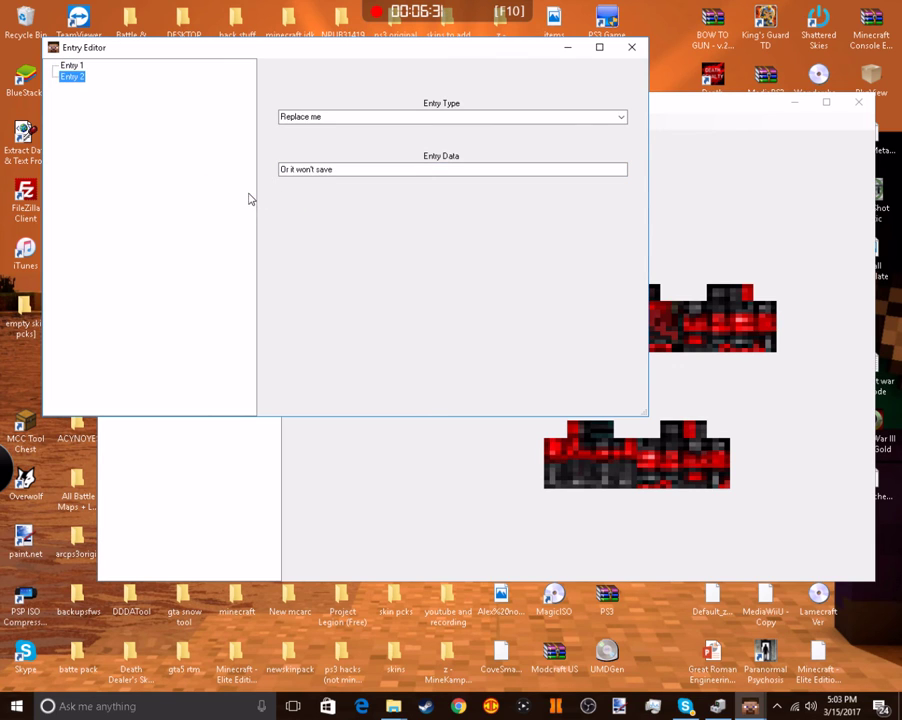
click(619, 117)
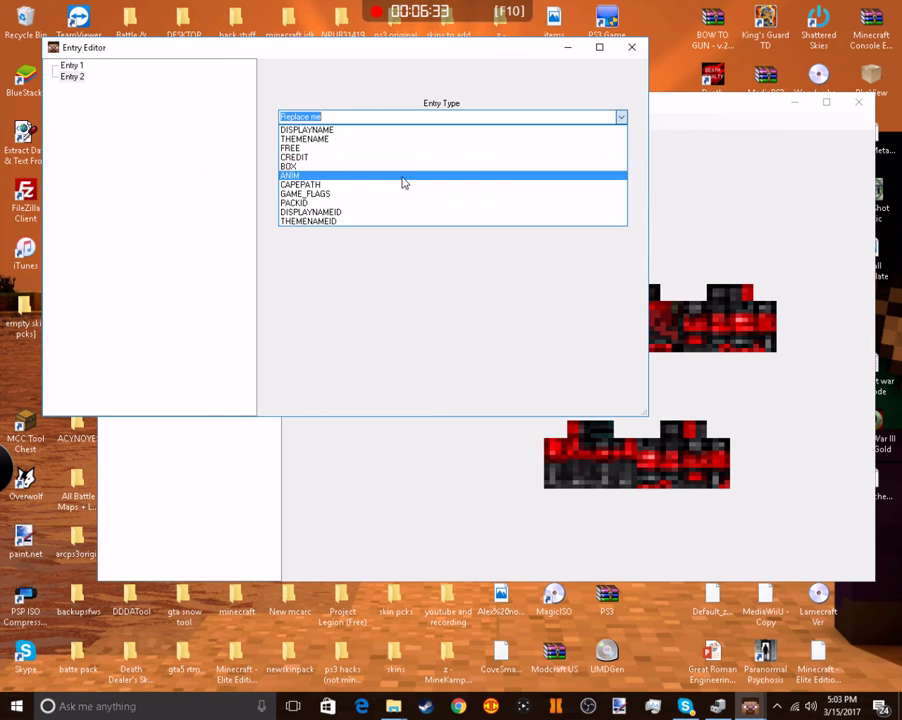
click(402, 176)
key(Tab)
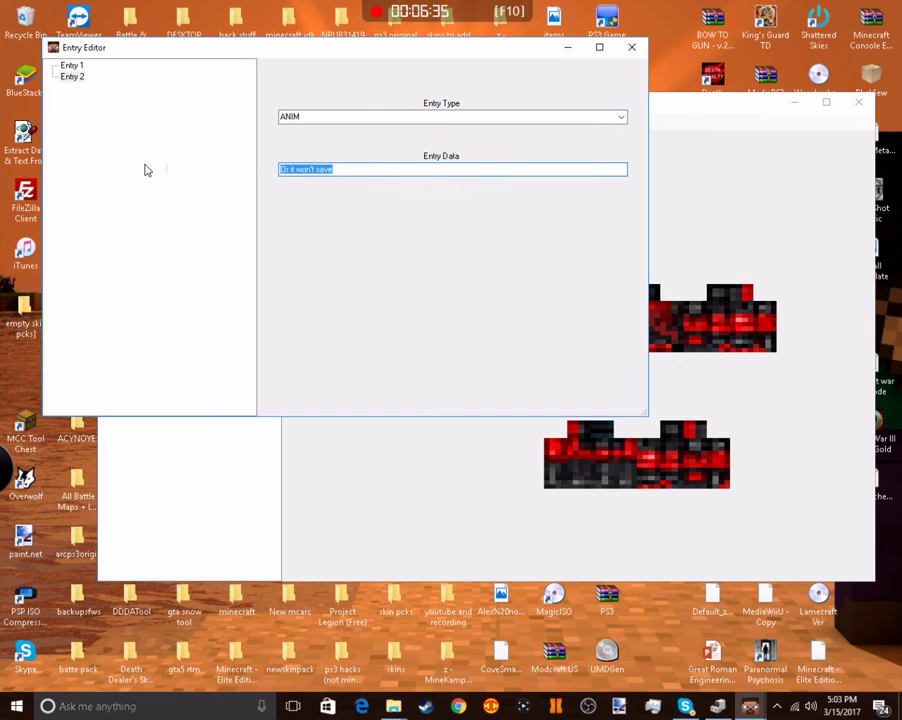
text(0x80000)
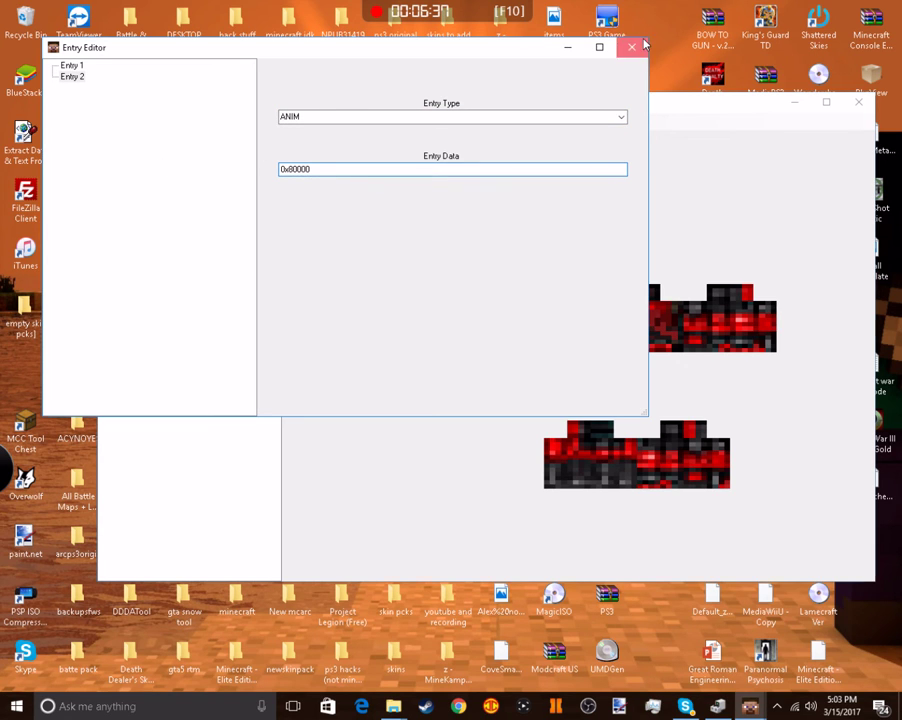
click(644, 43)
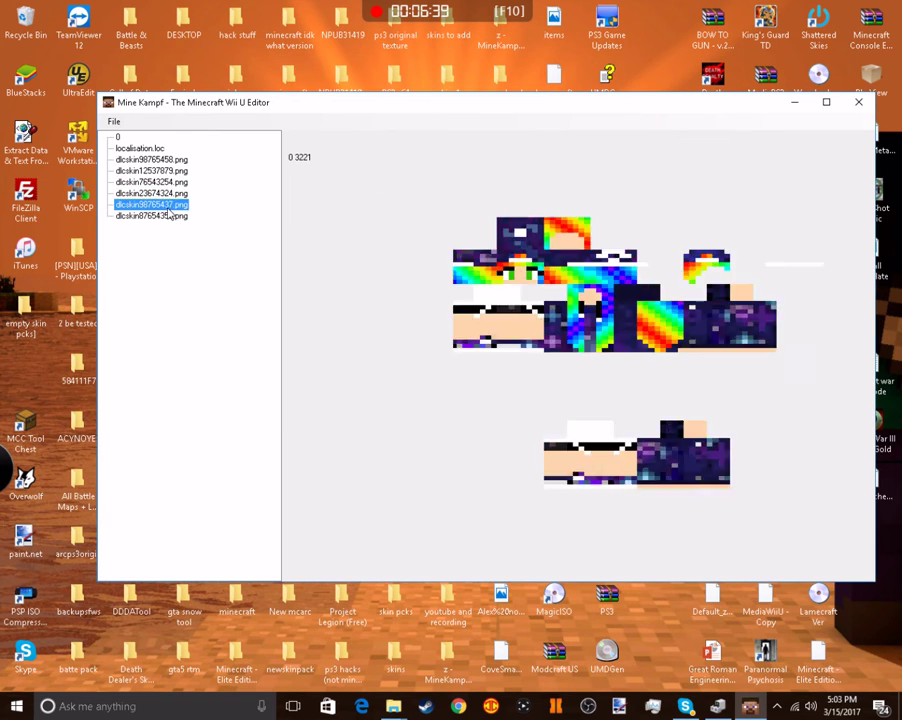
right_click(168, 213)
click(213, 276)
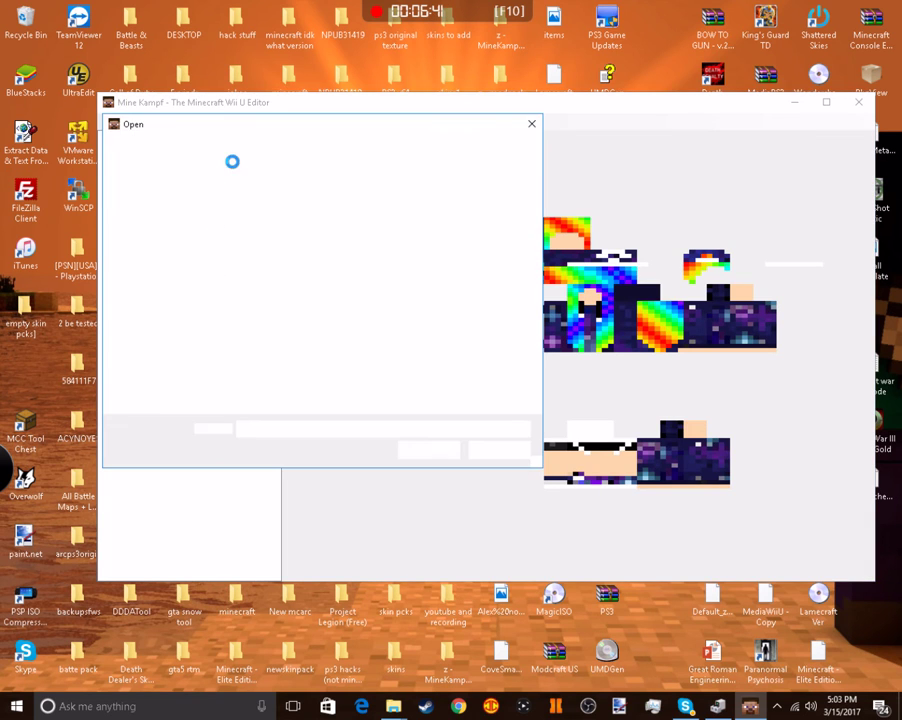
double_click(256, 225)
Add a FREE entry with data 1 to dlcskin98765437.png
right_click(168, 204)
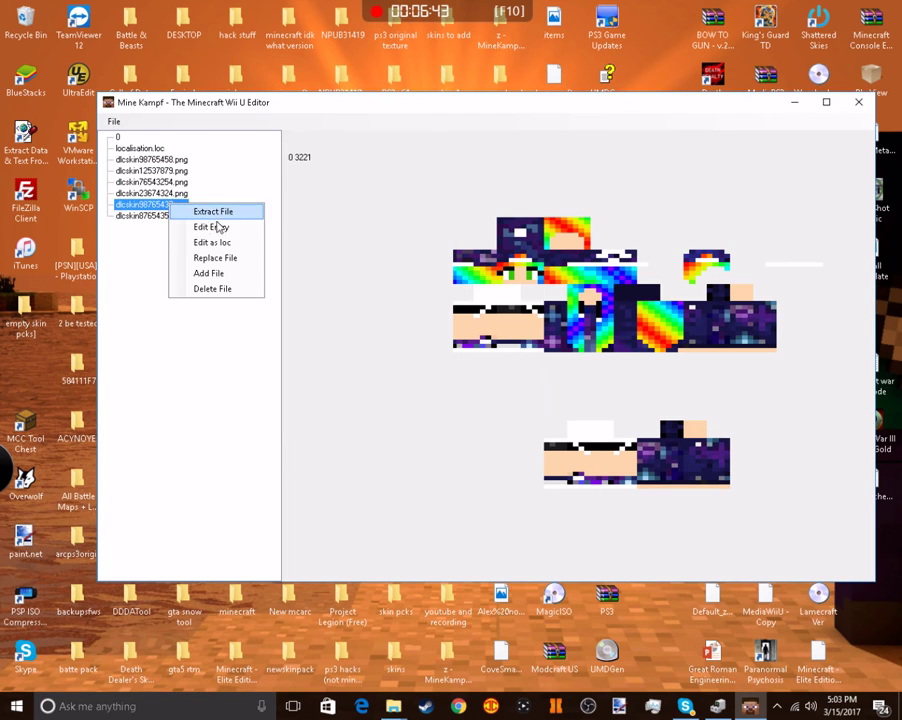
click(219, 228)
right_click(220, 230)
click(260, 235)
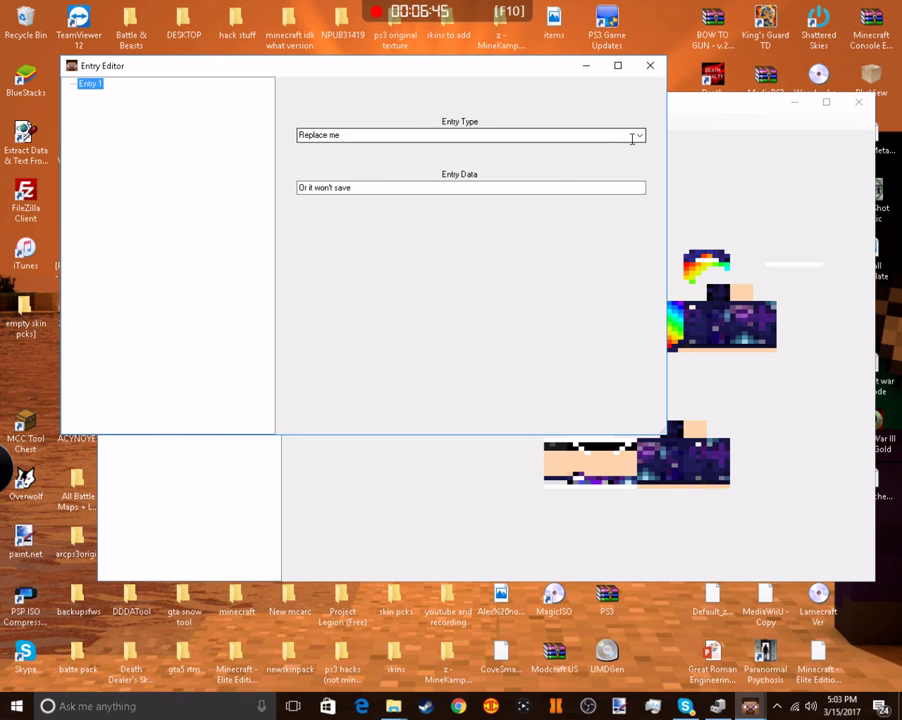
click(632, 139)
click(352, 168)
drag(370, 187, 166, 193)
key(BackSpace)
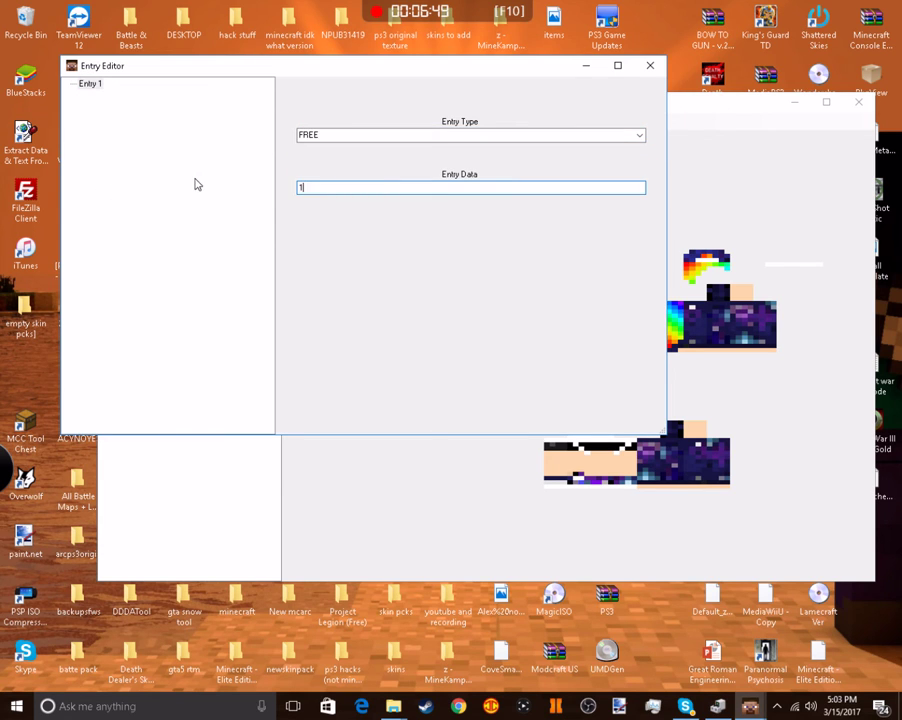
Add an ANIM entry with data 0x80000 to dlcskin98765437.png and close its entry editor
right_click(196, 183)
click(238, 185)
click(638, 135)
click(370, 198)
drag(388, 191, 298, 188)
text(0x80000)
click(649, 64)
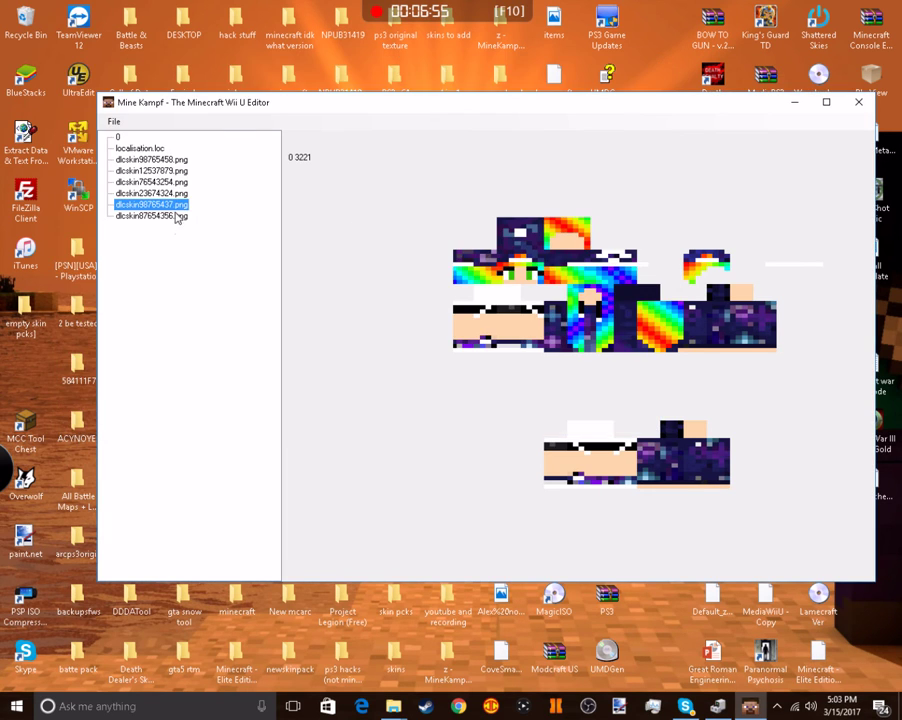
Add a FREE entry with data 1 to dlcskin87654356.png
right_click(177, 216)
click(222, 240)
right_click(222, 240)
click(263, 259)
right_click(268, 231)
click(289, 237)
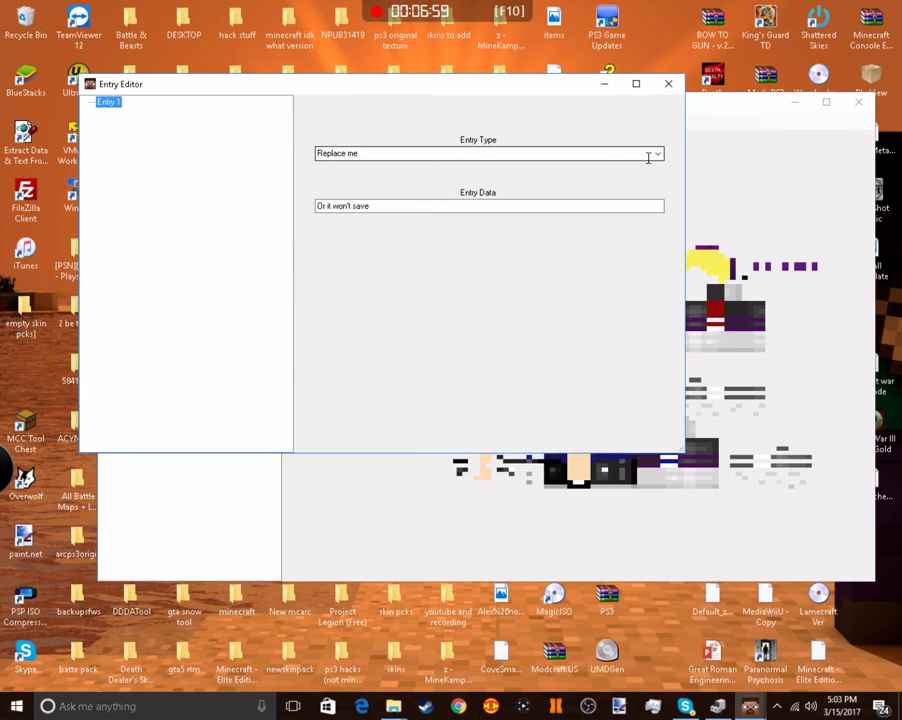
click(652, 155)
click(516, 191)
click(657, 154)
click(455, 183)
click(427, 206)
drag(427, 206, 147, 213)
text(1)
Add an ANIM entry with data 0x80000 to dlcskin87654356.png and close its entry editor
right_click(100, 177)
click(145, 186)
click(656, 155)
click(656, 156)
click(445, 211)
click(336, 206)
drag(336, 206, 305, 207)
text(0x80000)
click(679, 87)
Check the entries of the added skins and correct the FREE entry's data of dlcskin76543254.png to 1
click(152, 160)
click(158, 171)
click(168, 194)
click(176, 205)
click(180, 215)
click(177, 183)
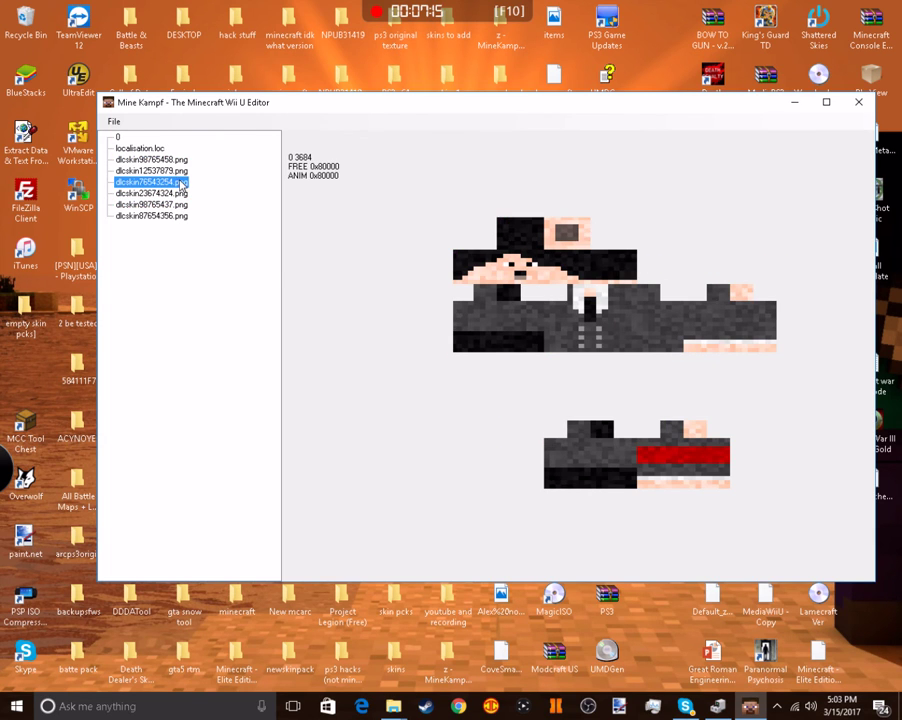
right_click(181, 185)
click(241, 205)
click(127, 121)
drag(394, 226, 249, 222)
text(1)
click(654, 102)
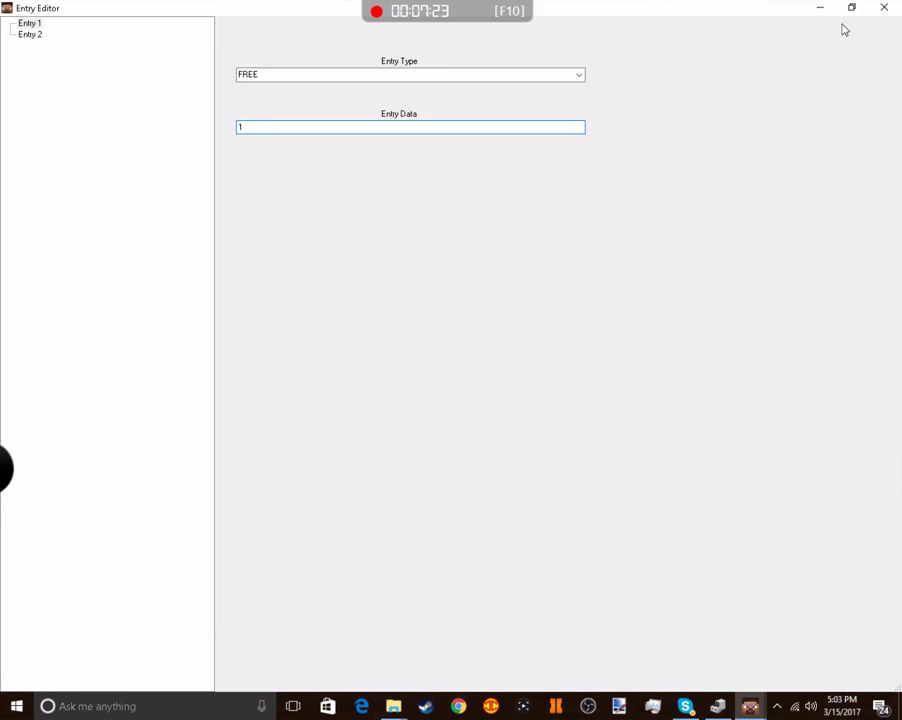
click(882, 9)
Correct the FREE entry's data of dlcskin12537879.png to 1
click(158, 171)
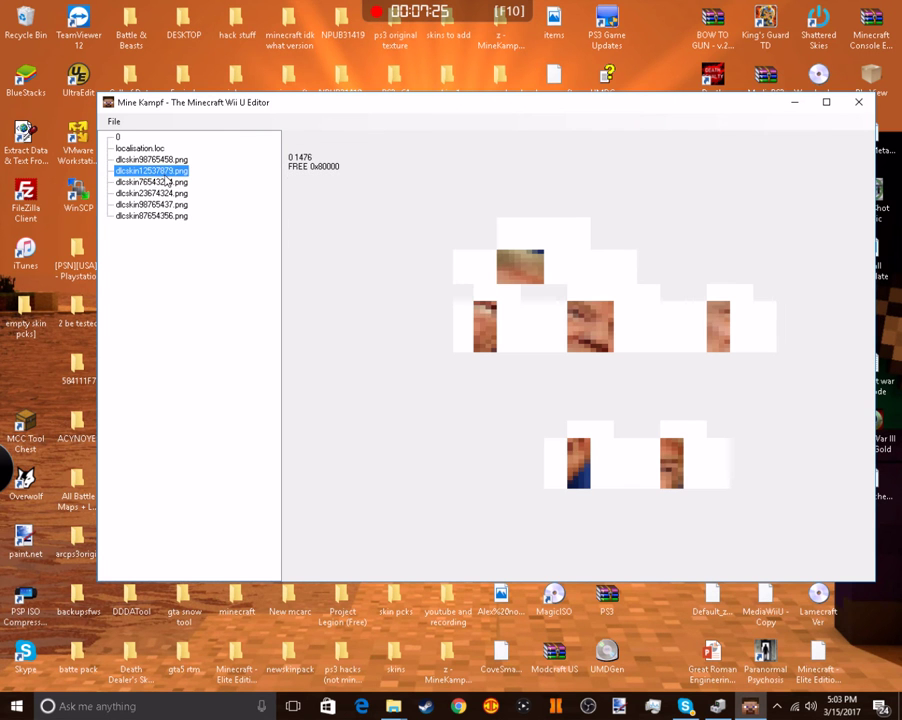
right_click(168, 182)
click(200, 197)
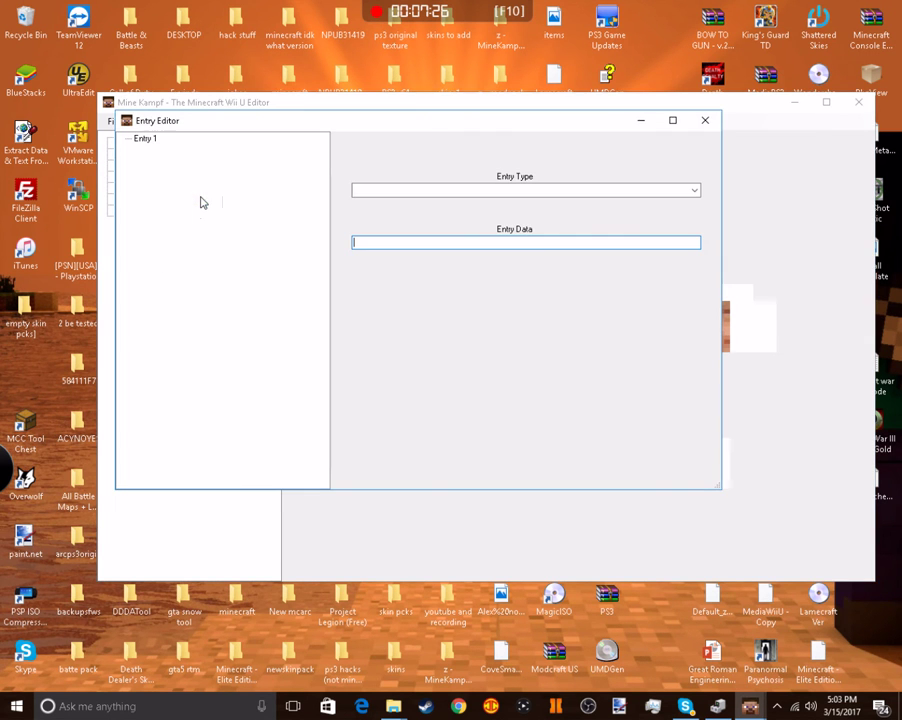
right_click(285, 207)
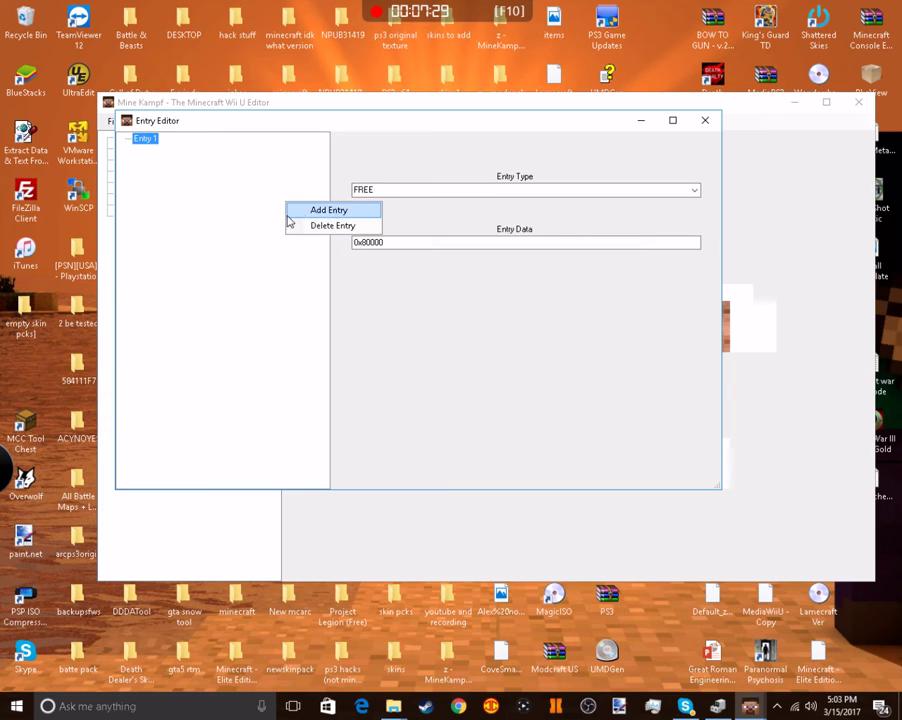
click(197, 191)
right_click(181, 177)
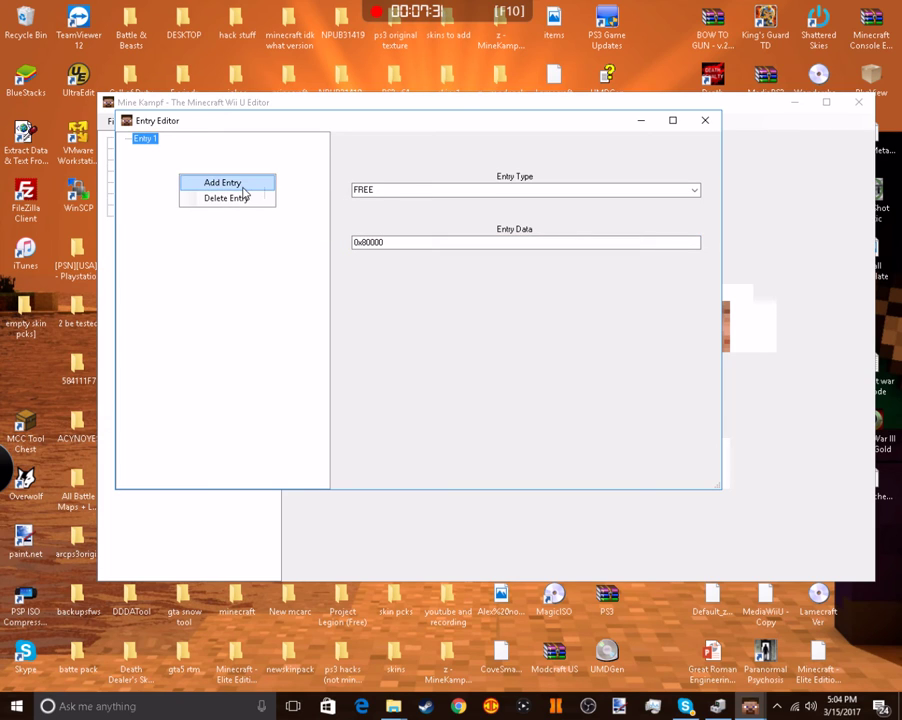
double_click(406, 241)
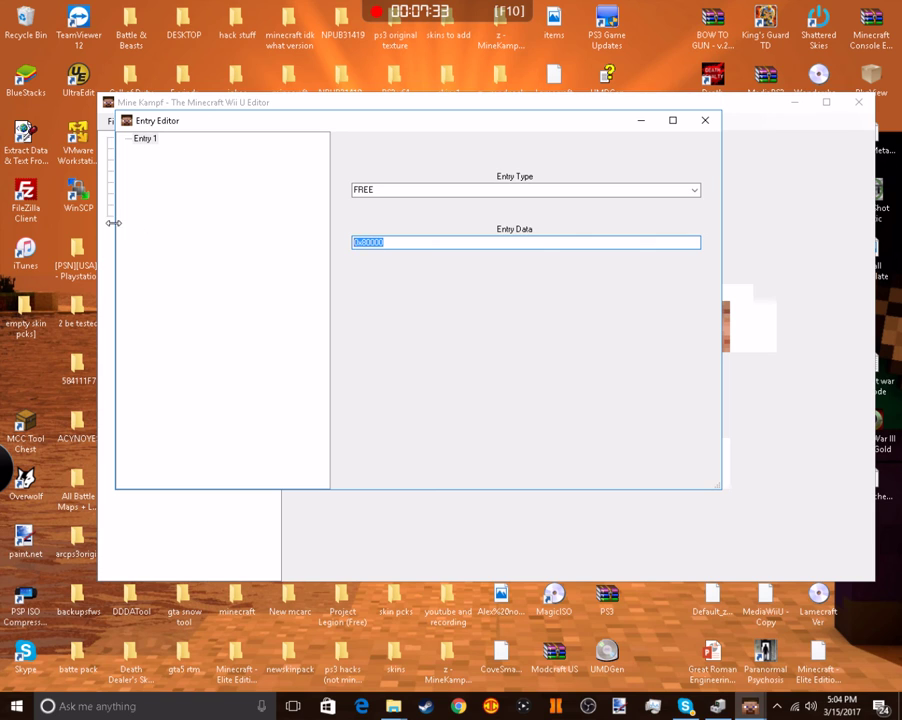
text(1)
Add an ANIM entry with data 0x80000 to dlcskin12537879.png and close its entry editor
right_click(197, 241)
click(268, 247)
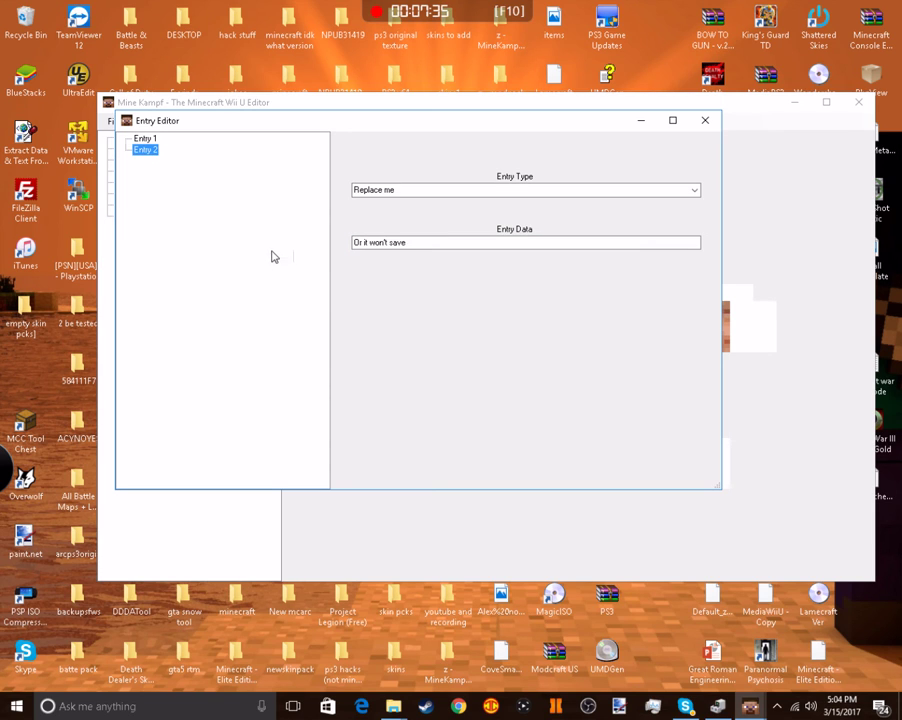
click(696, 195)
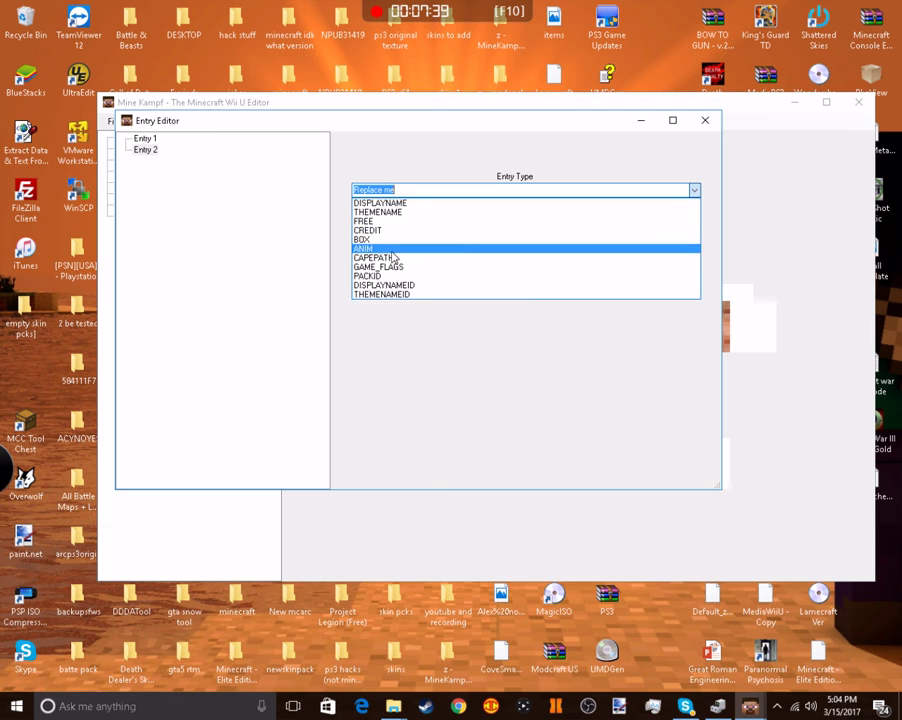
click(440, 248)
key(Tab)
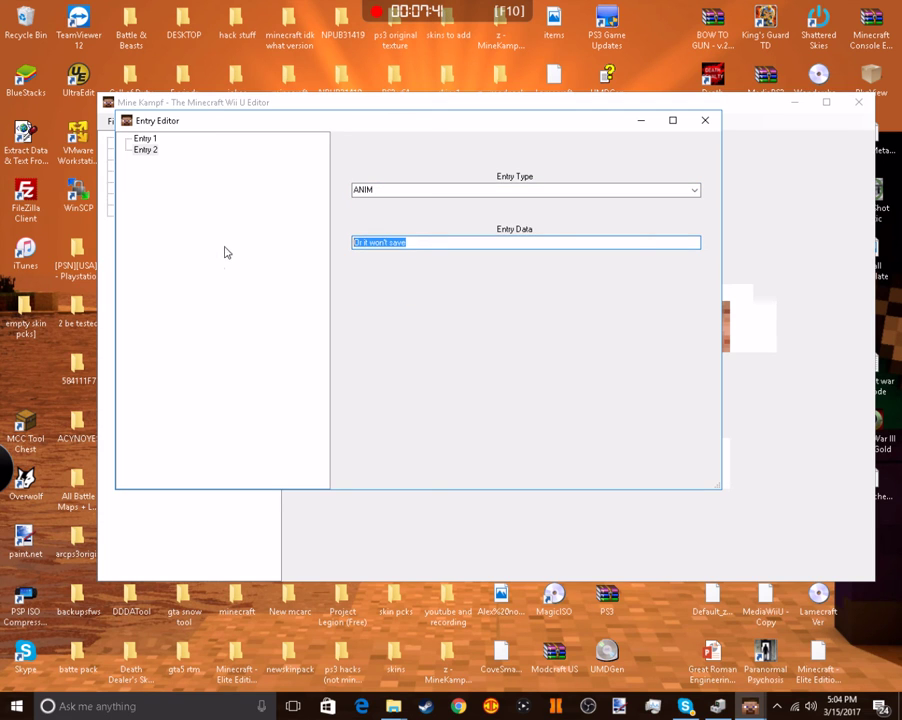
text(0x80000)
click(705, 120)
Check the FREE and ANIM entries of all six dlcskin files in order
click(178, 160)
click(160, 171)
click(163, 182)
click(168, 193)
click(172, 204)
click(175, 215)
Add a DISPLAYNAME entry with data Trump to dlcskin12537879.png and close its entry editor
click(157, 171)
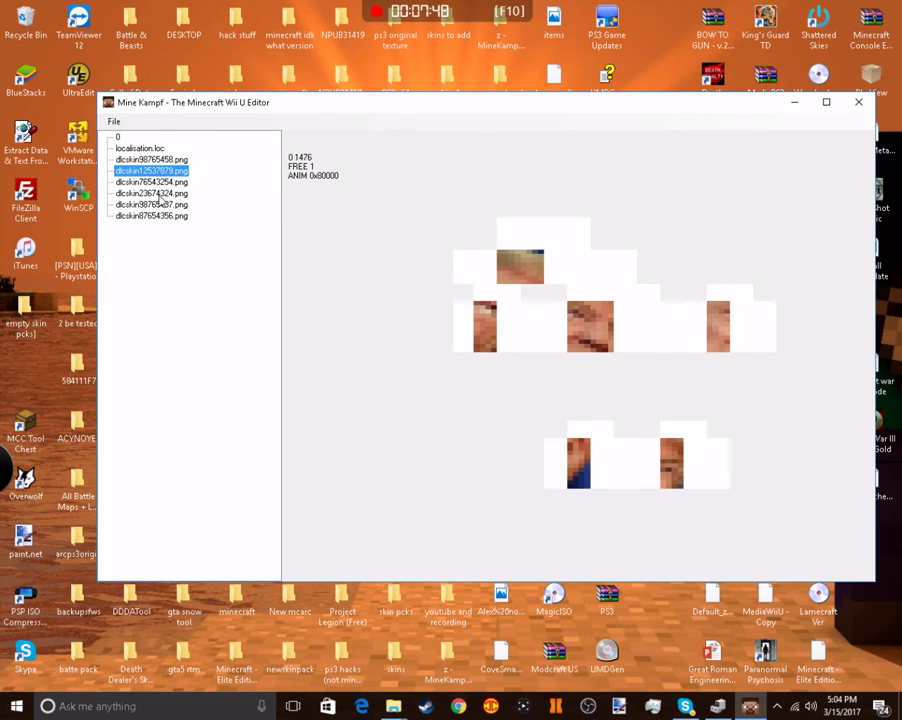
right_click(164, 172)
click(209, 195)
right_click(199, 230)
click(201, 238)
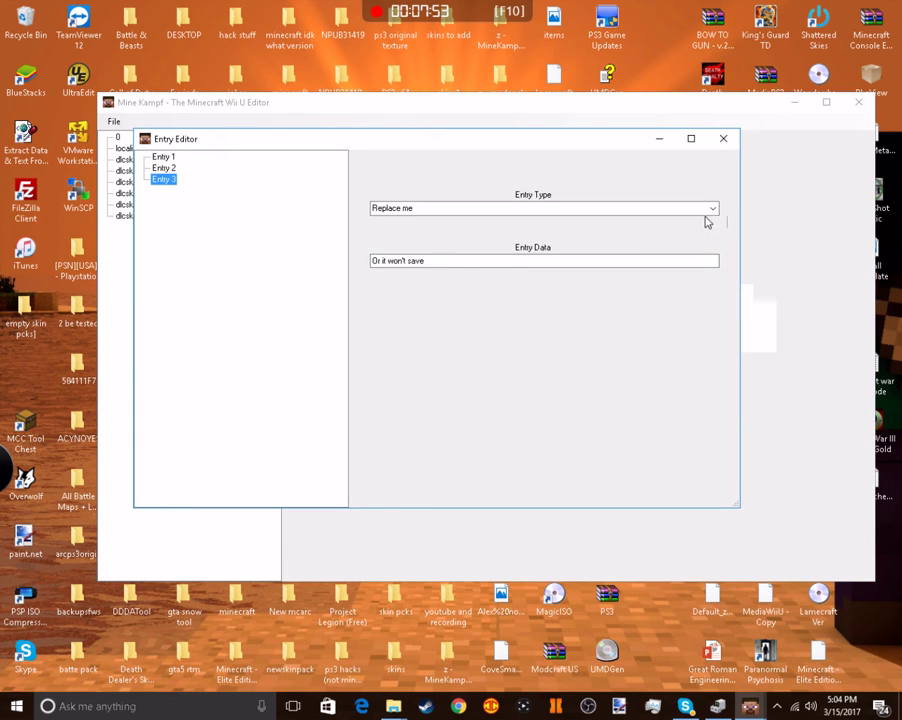
click(713, 208)
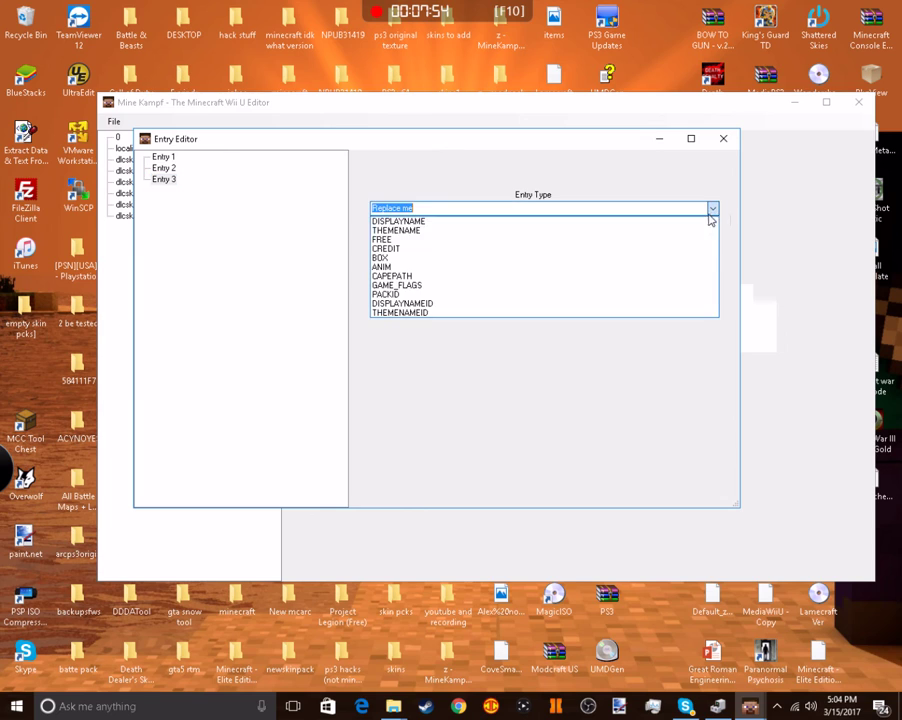
click(540, 221)
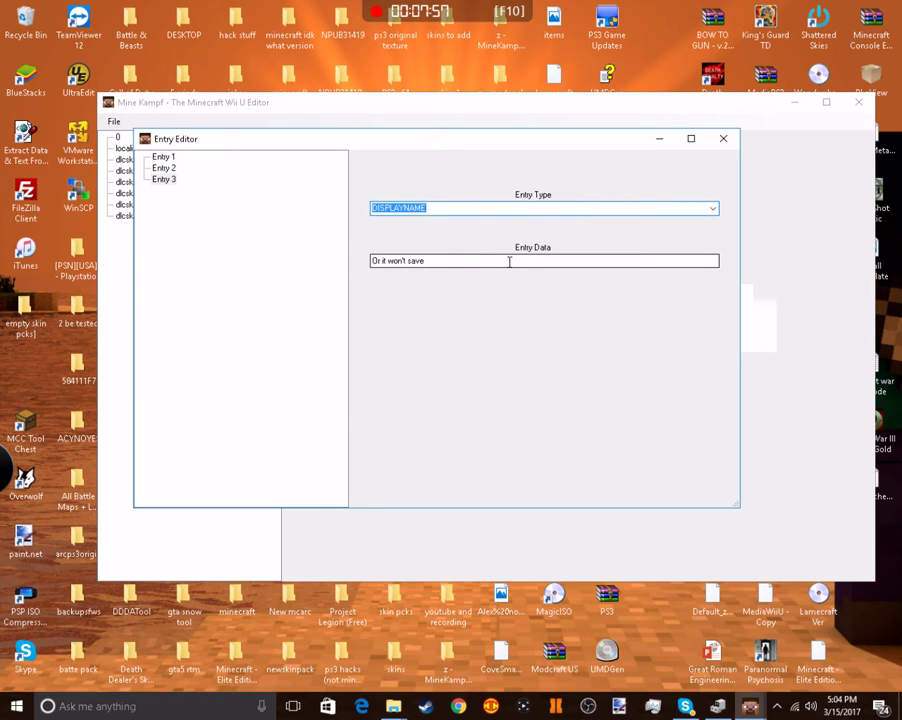
drag(511, 262, 307, 258)
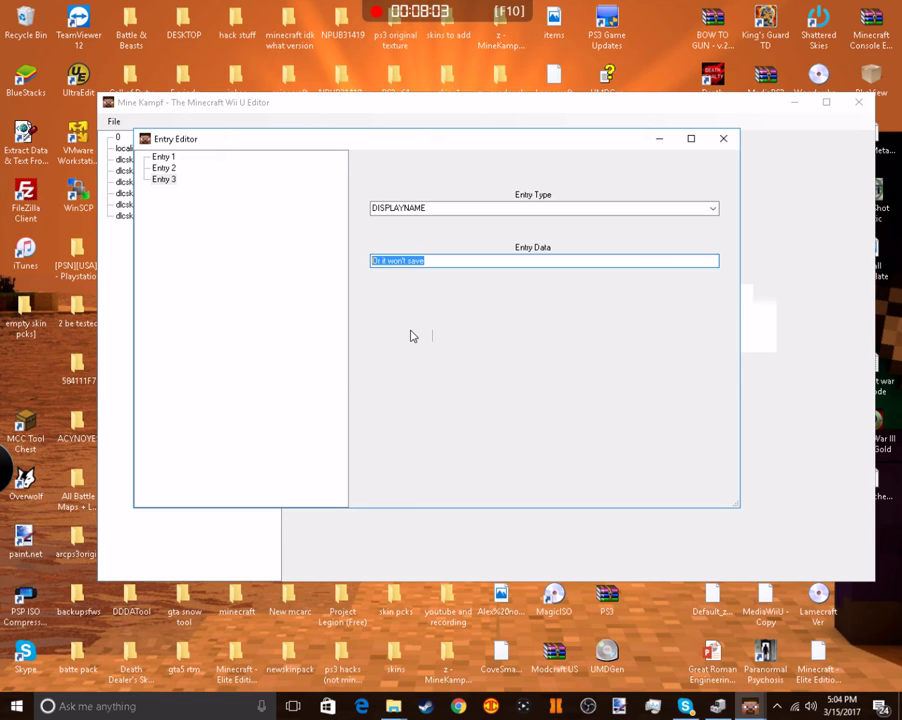
text(Trump)
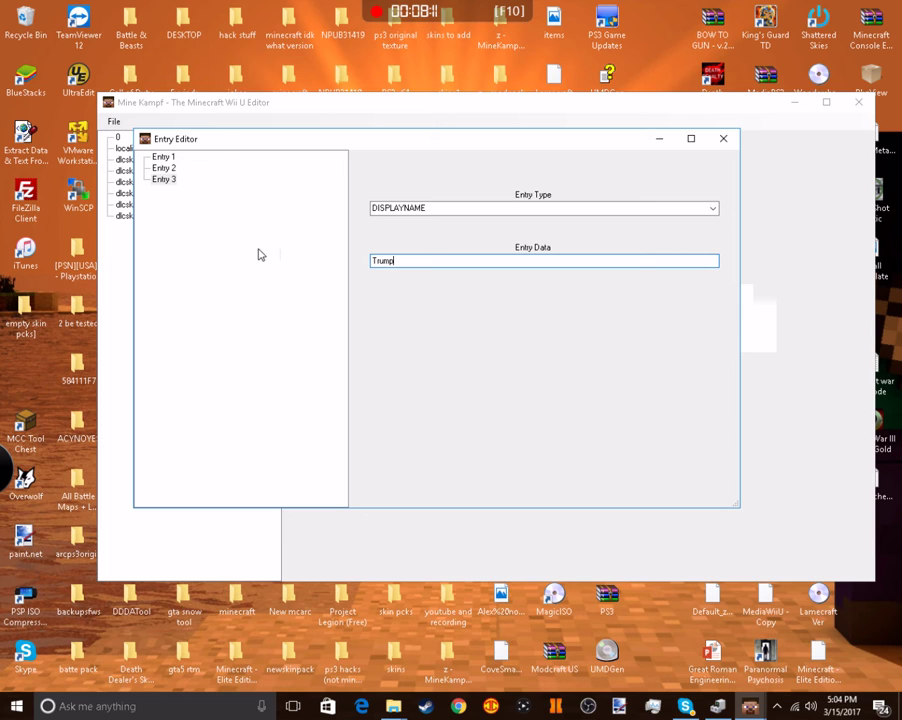
click(733, 143)
Reopen the entries of dlcskin12537879.png and add a THEMENAME entry with data "custom skins"
right_click(175, 172)
click(218, 191)
right_click(221, 234)
click(248, 240)
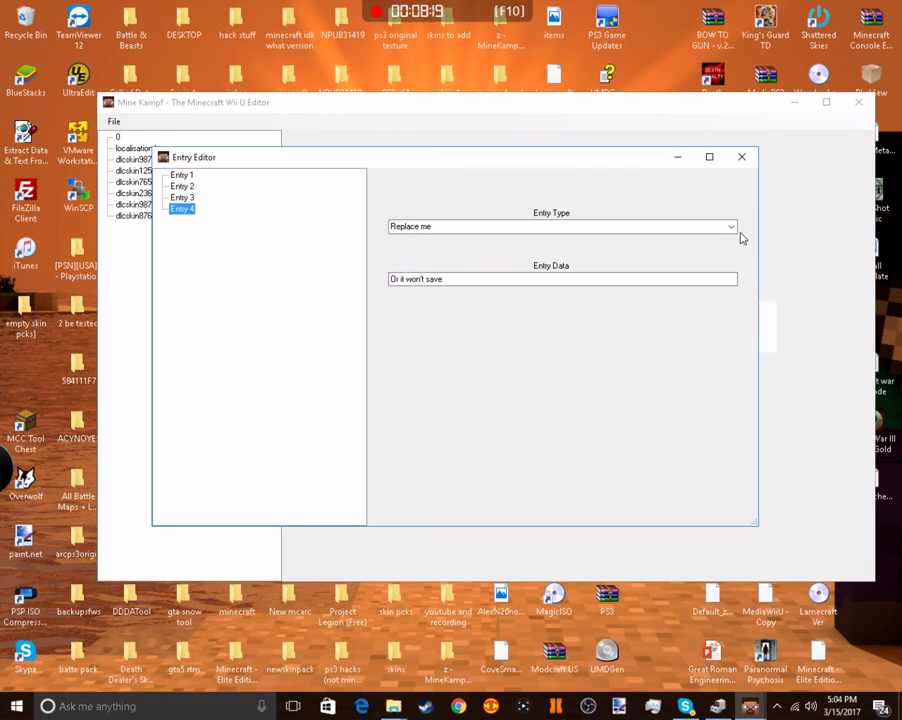
click(728, 228)
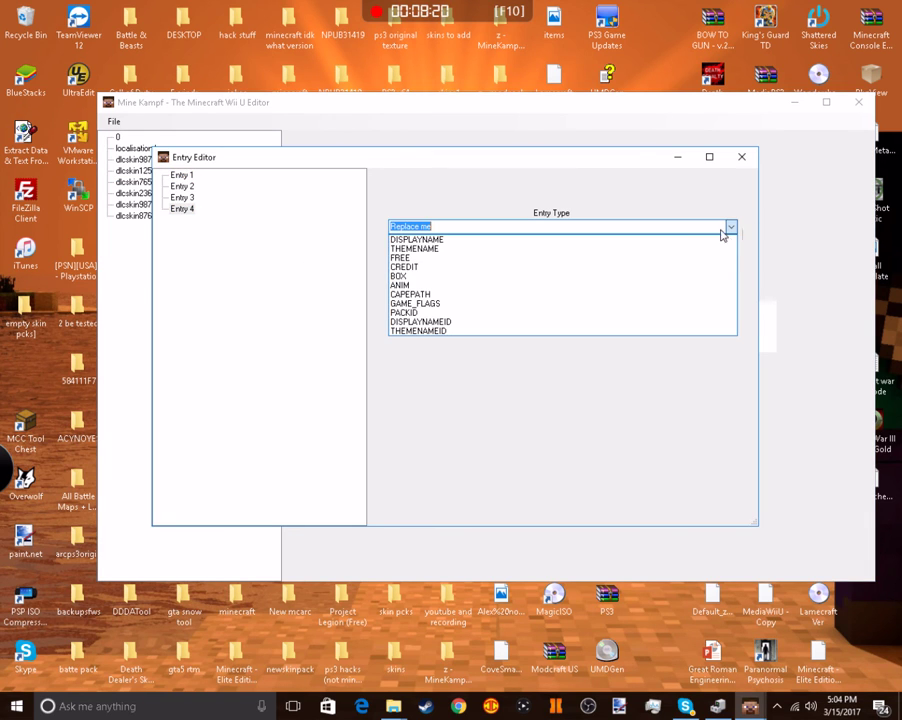
click(514, 249)
key(Tab)
text(c)
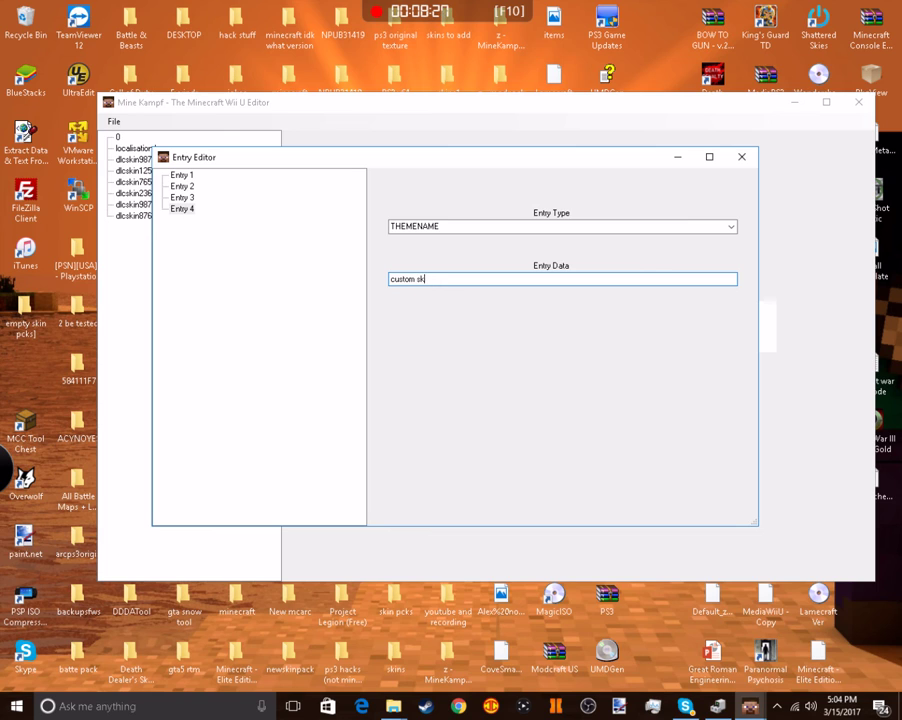
Add a CREDIT entry with data FoxTheGamer to dlcskin12537879.png and close its entry editor
right_click(250, 290)
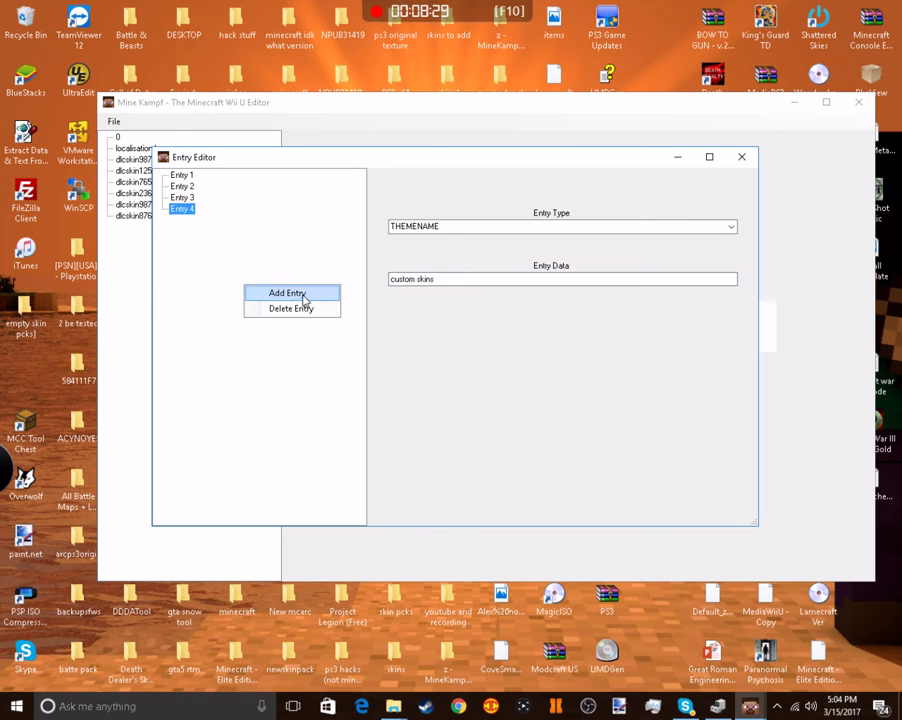
click(303, 295)
click(732, 227)
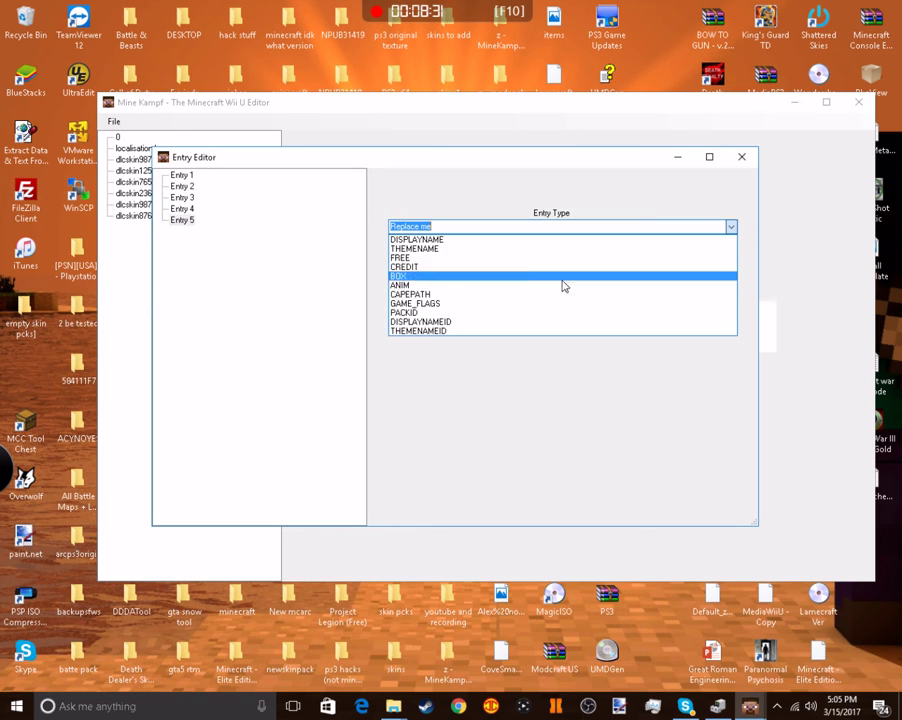
click(500, 268)
click(516, 278)
key(ctrl+a)
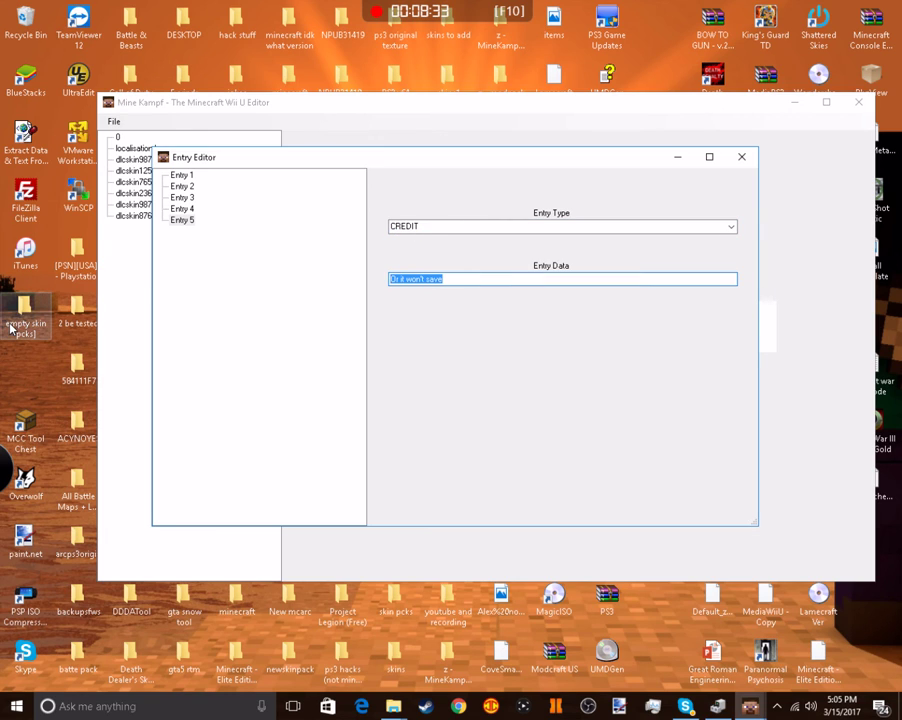
text(FoxTheGamer)
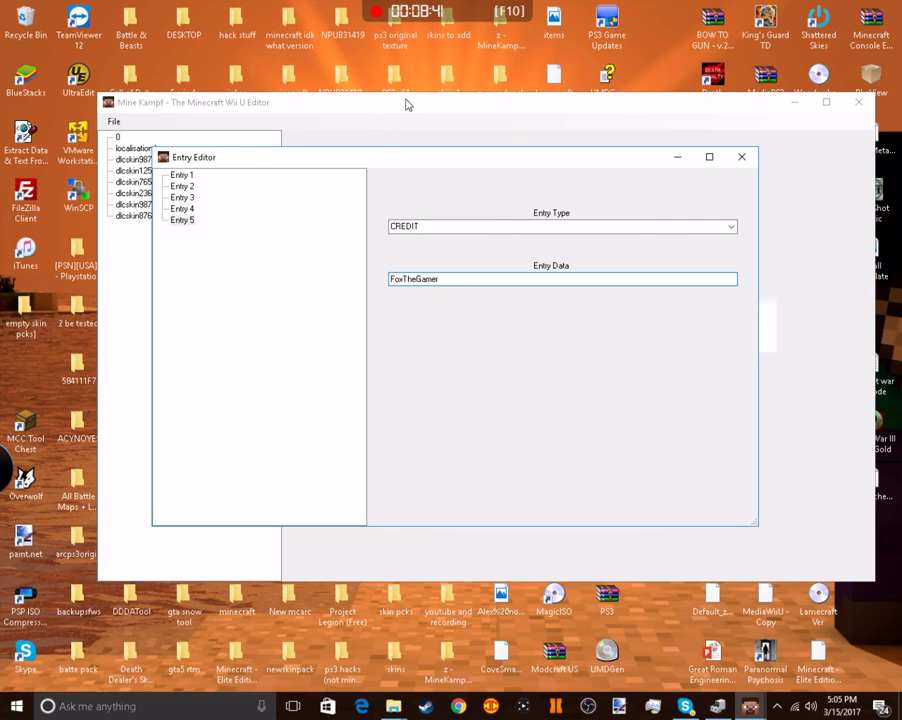
click(741, 157)
click(112, 122)
click(165, 245)
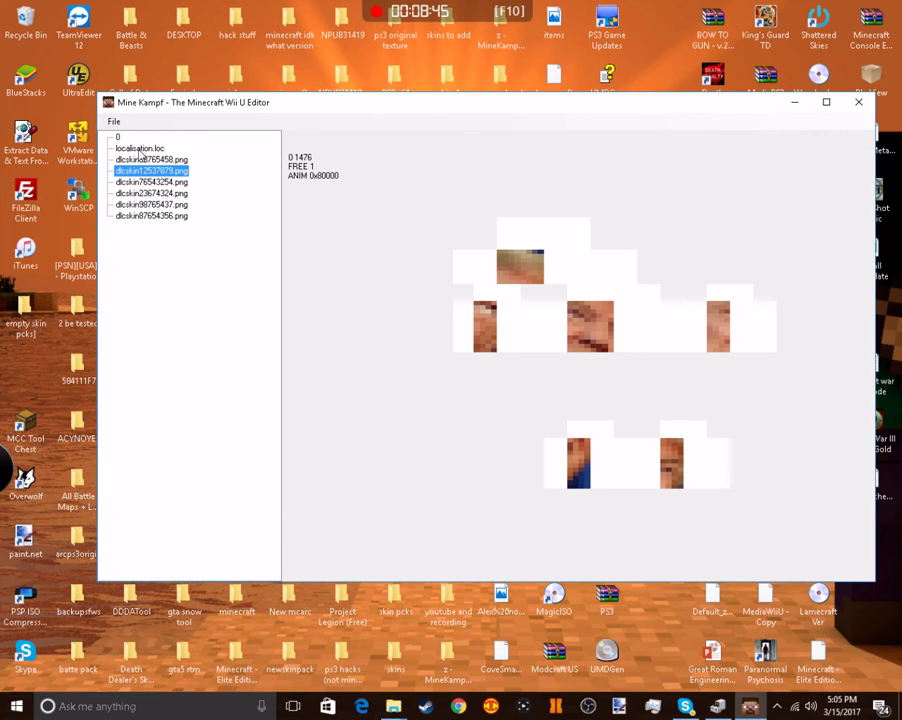
Open localisation.loc for LOC editing and set the en-EN display name to FoxPackTUT
click(139, 148)
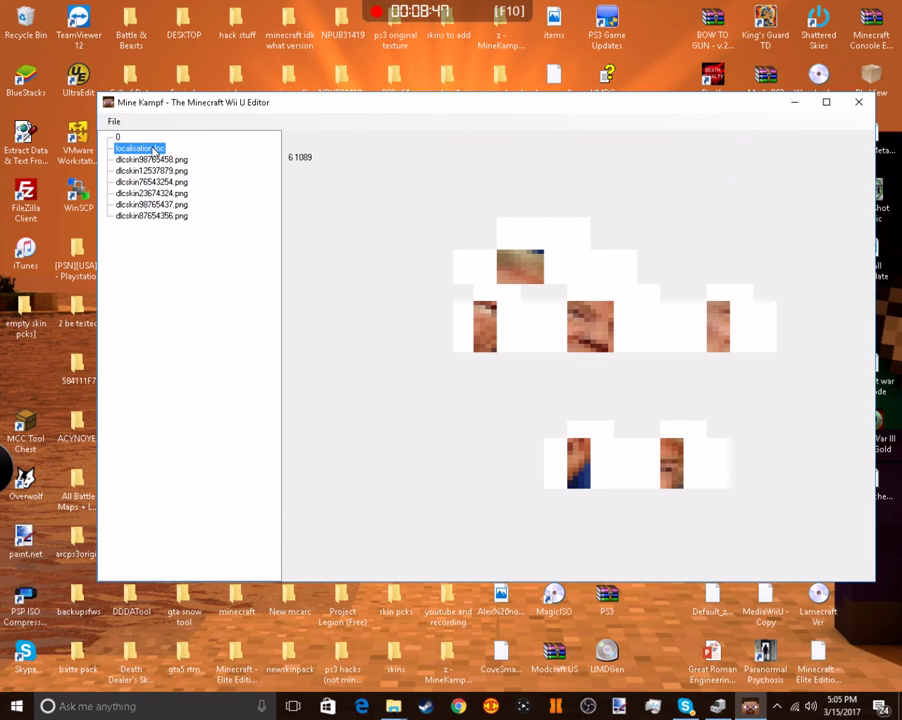
right_click(155, 151)
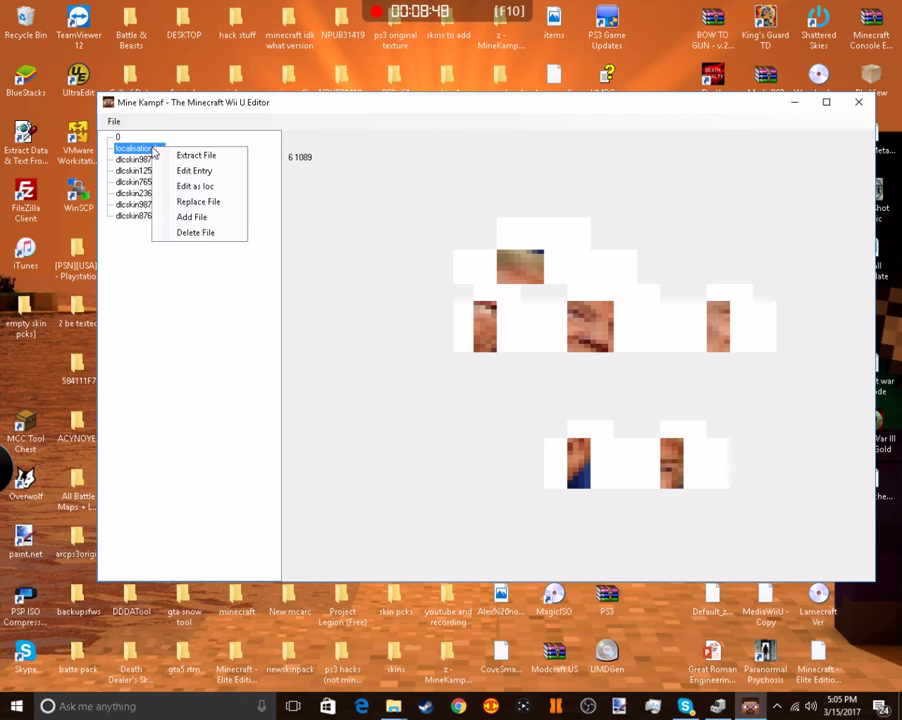
click(220, 187)
click(258, 196)
scroll(495, 228, down, 2)
scroll(500, 228, up, 2)
click(513, 271)
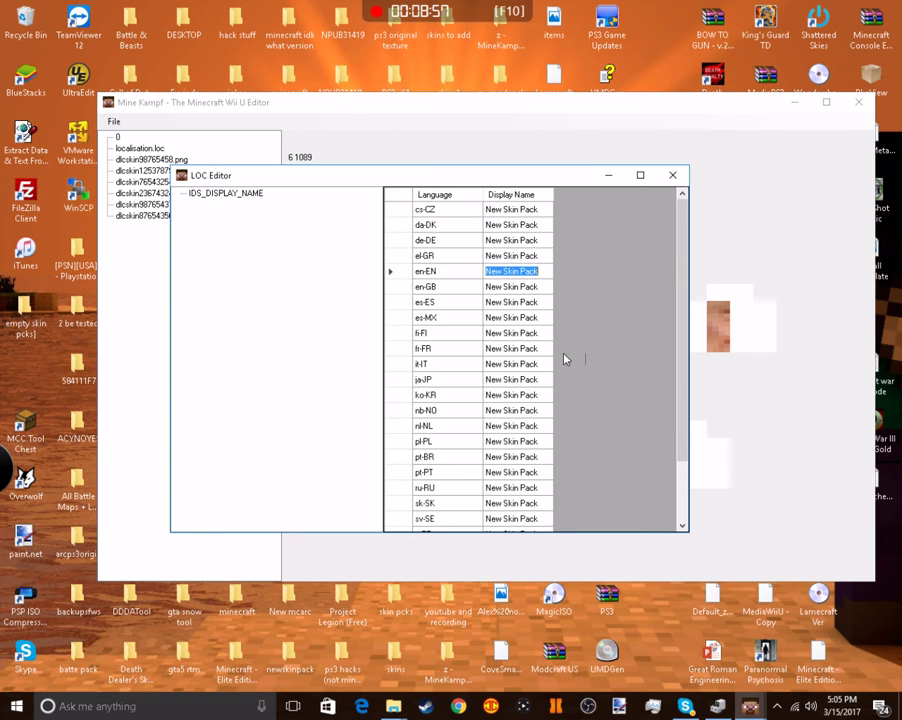
text(FoxPack.TUT)
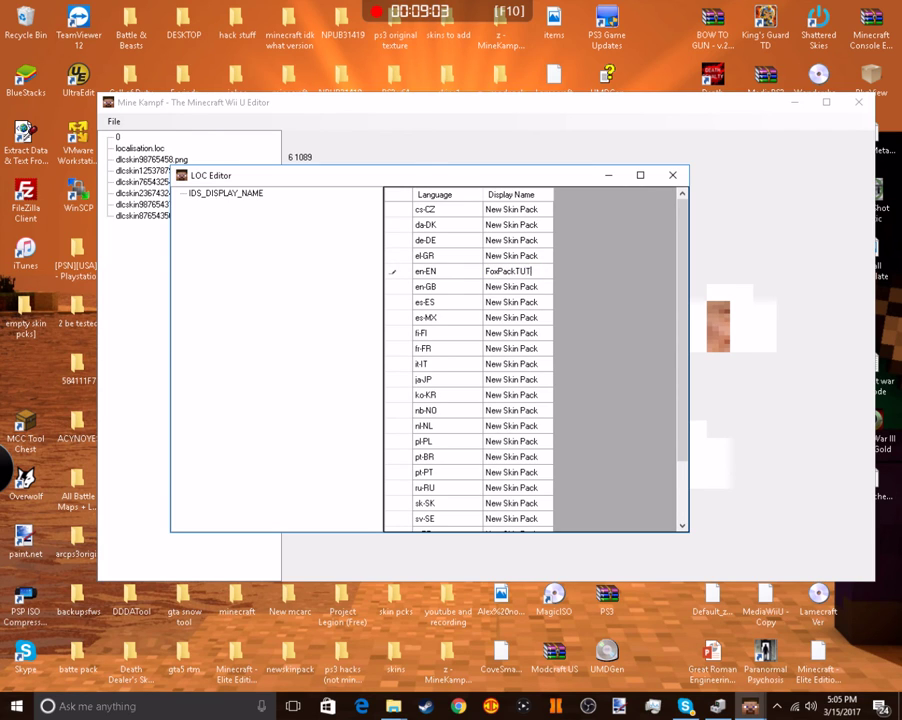
Copy the FoxPackTUT display name to en-GB, es-ES, es-MX, fi-FI, fr-FR, it-IT and ja-JP
key(ctrl+a)
key(ctrl+c)
click(510, 286)
click(510, 286)
key(ctrl+v)
click(515, 305)
click(507, 308)
key(ctrl+v)
click(509, 318)
click(507, 318)
key(ctrl+v)
click(504, 333)
click(501, 337)
key(ctrl+v)
click(502, 350)
click(504, 350)
key(ctrl+v)
click(507, 366)
click(507, 366)
key(ctrl+v)
click(510, 381)
click(510, 379)
key(ctrl+v)
Paste FoxPackTUT as the display name for el-GR, de-DE, da-DK and cs-CZ
scroll(500, 390, down, 2)
scroll(497, 396, up, 2)
click(511, 256)
click(511, 256)
key(ctrl+v)
click(503, 242)
key(ctrl+v)
click(498, 226)
key(ctrl+v)
click(505, 209)
key(ctrl+v)
Paste FoxPackTUT as the display name for ko-KR, nb-NO and nl-NL
click(514, 399)
click(514, 399)
key(ctrl+v)
click(512, 412)
click(512, 412)
key(ctrl+v)
click(511, 427)
click(511, 427)
key(ctrl+v)
Paste FoxPackTUT as the display name for pl-PL, pt-BR, pt-PT, ru-RU, sk-SK, sv-SE and tr-TR
scroll(507, 423, down, 2)
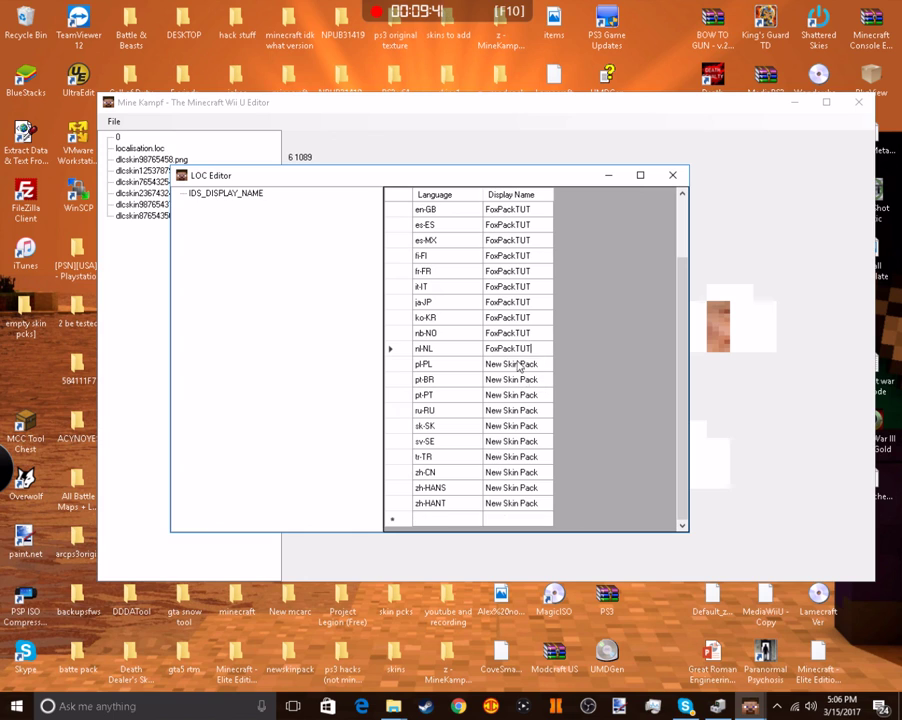
click(508, 366)
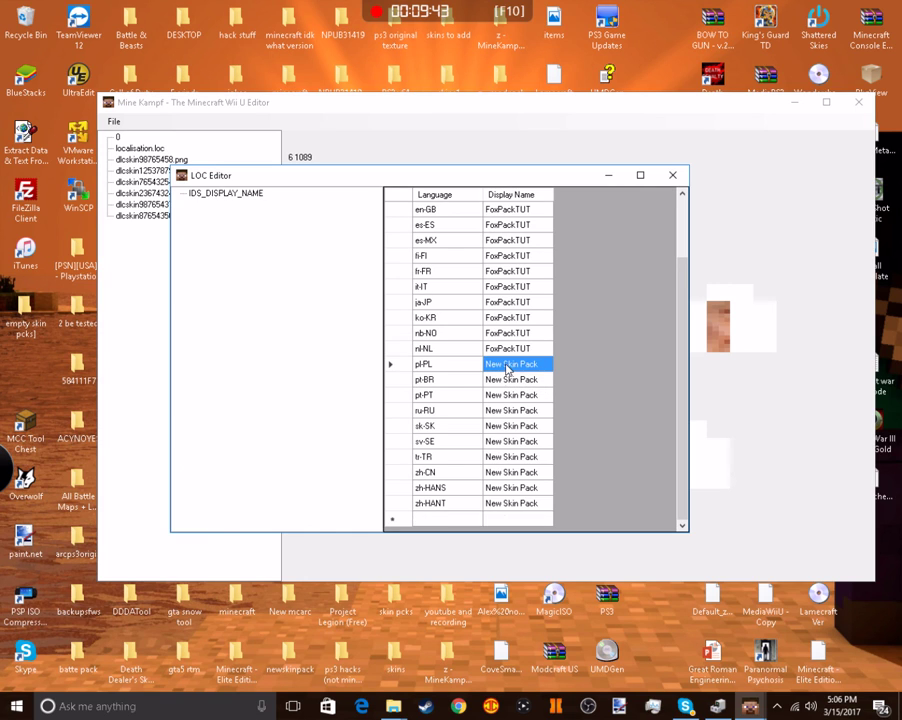
key(ctrl+v)
click(502, 381)
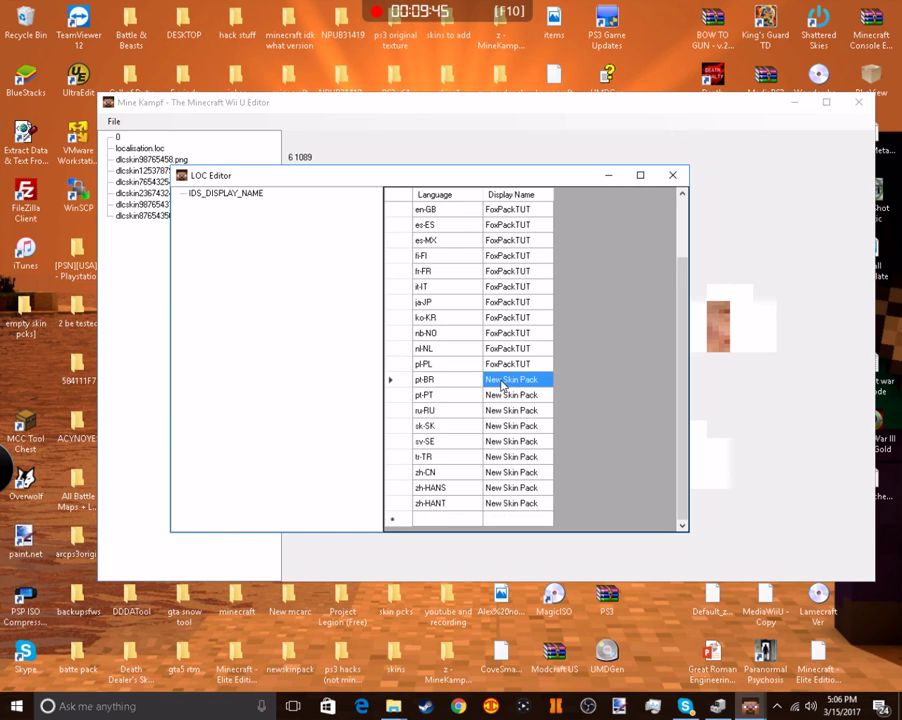
key(ctrl+v)
click(504, 396)
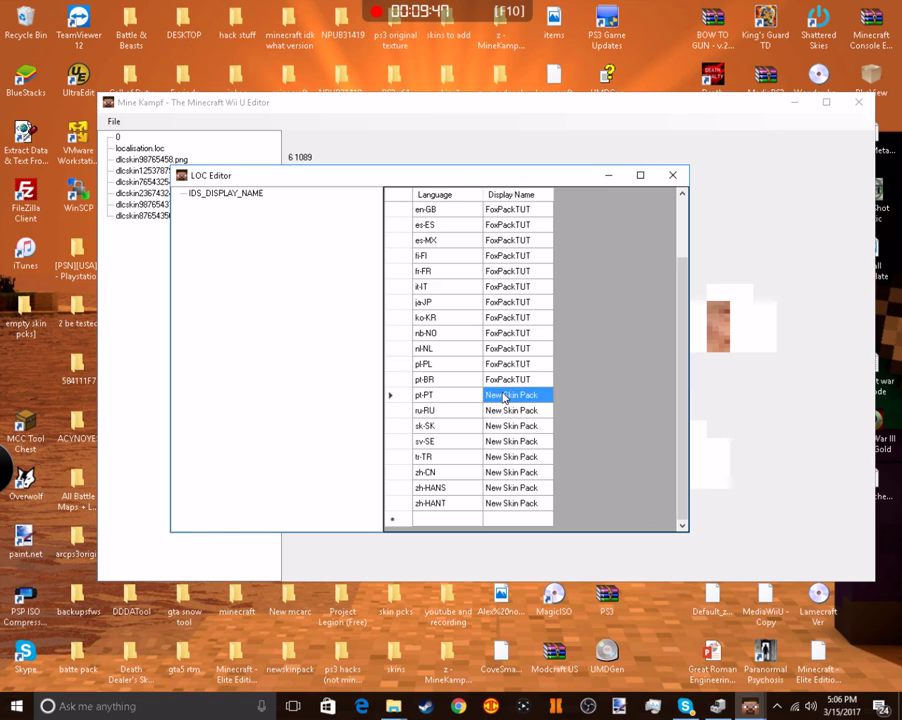
key(ctrl+v)
click(505, 410)
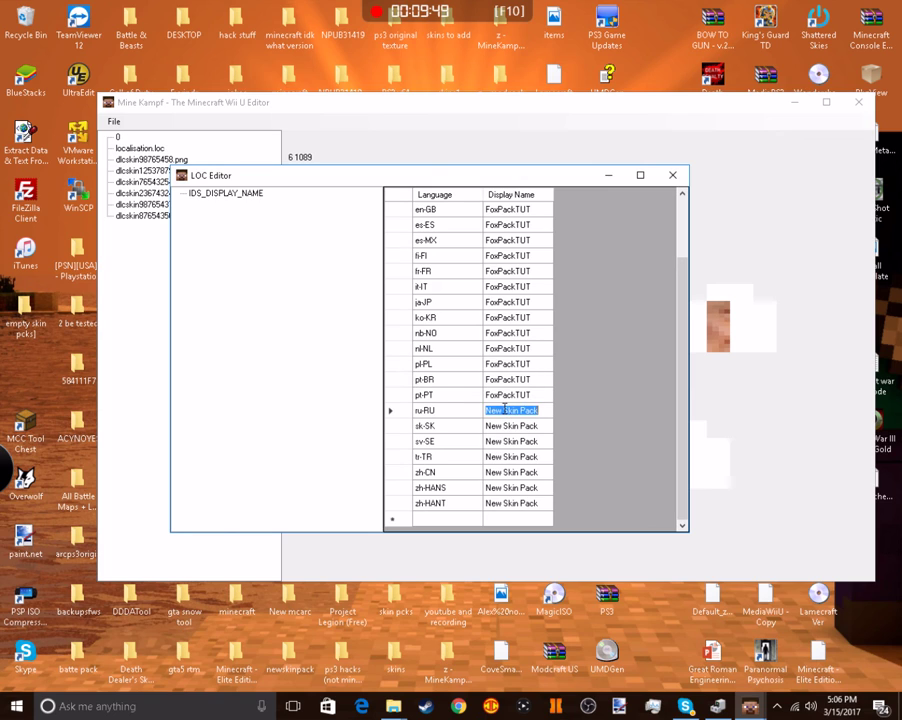
key(ctrl+v)
click(505, 426)
key(ctrl+v)
click(507, 441)
key(ctrl+v)
click(511, 457)
key(ctrl+v)
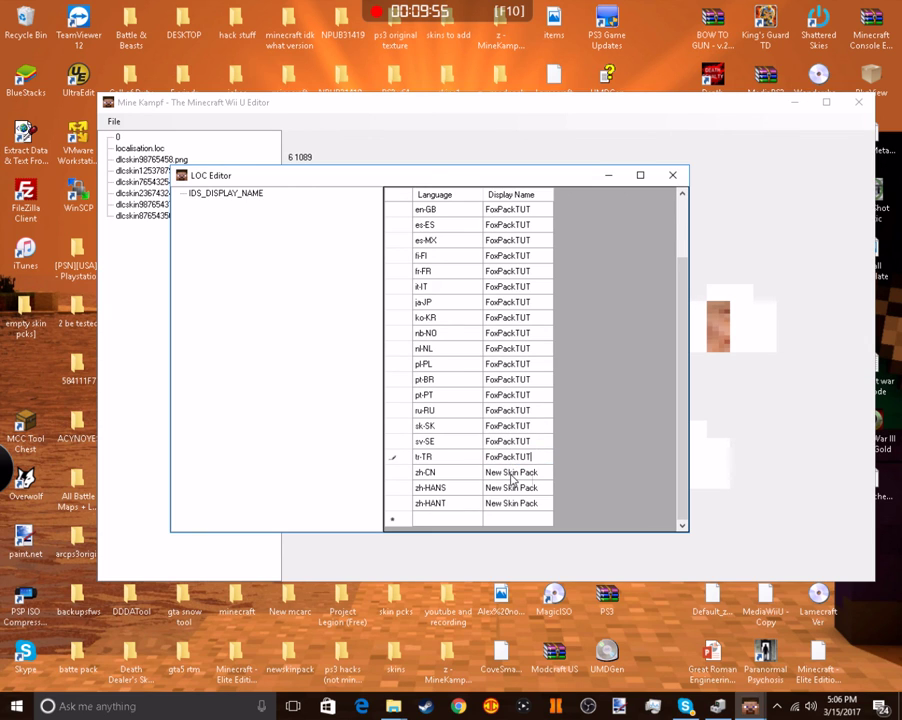
Paste FoxPackTUT as the display name for zh-CN, zh-HANS and zh-HANT and close the LOC editor
click(511, 474)
click(511, 474)
key(ctrl+v)
click(512, 488)
click(512, 488)
key(ctrl+v)
click(501, 505)
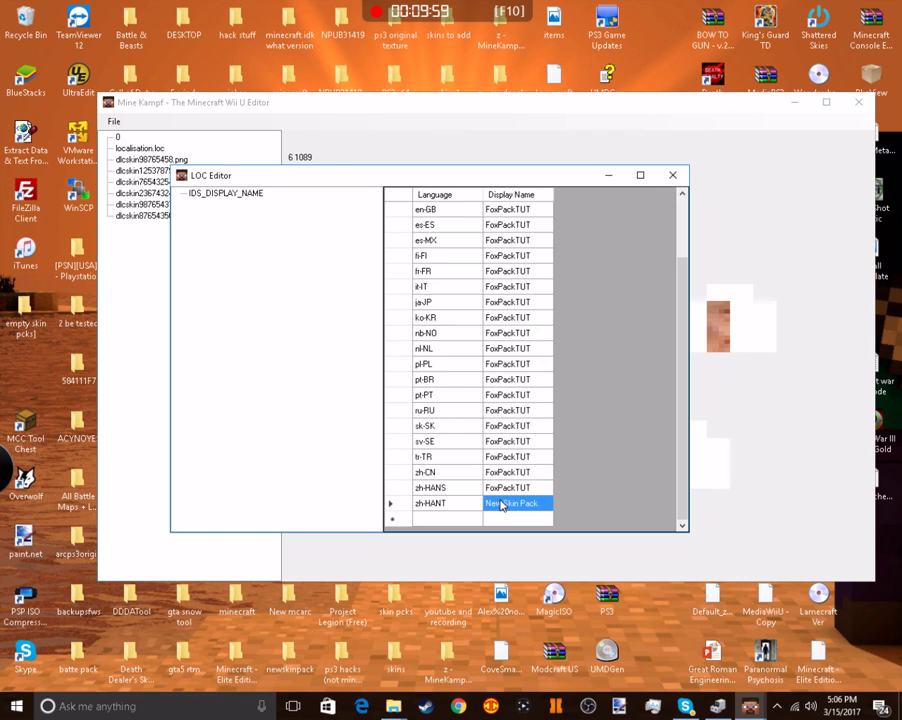
key(ctrl+v)
click(242, 198)
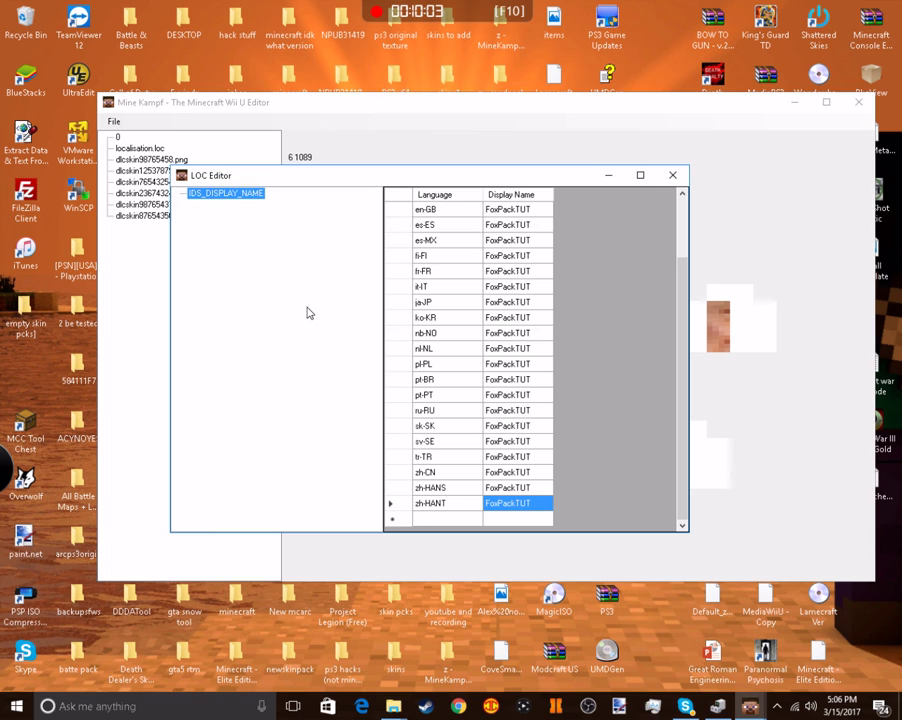
click(665, 180)
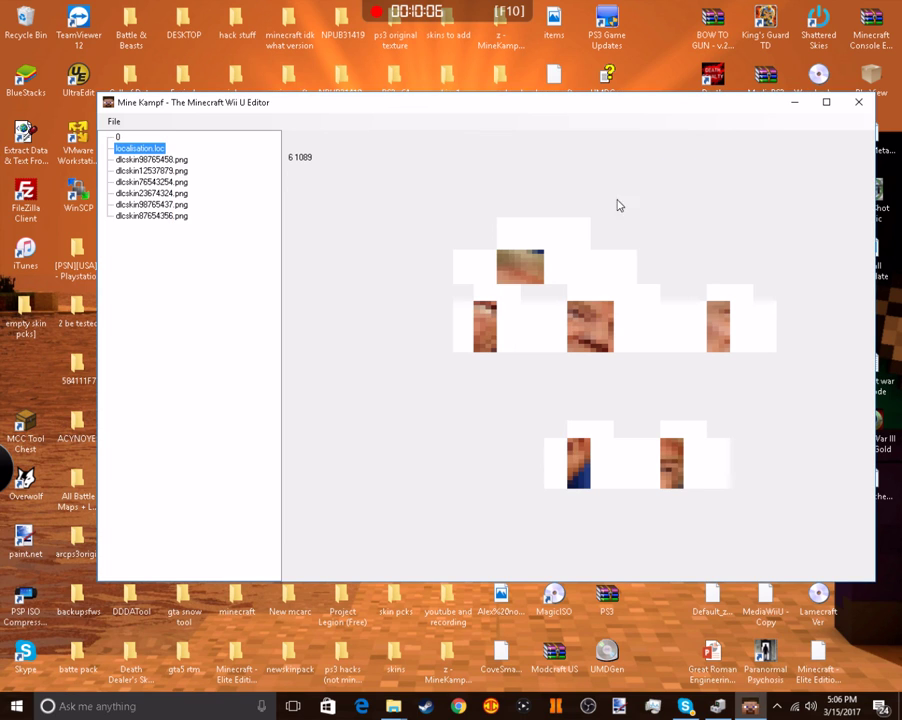
Save the skin pack over empty1 in the desktop folder "empty skin pcks]", replacing the existing file, and minimize the editor
click(115, 121)
click(122, 152)
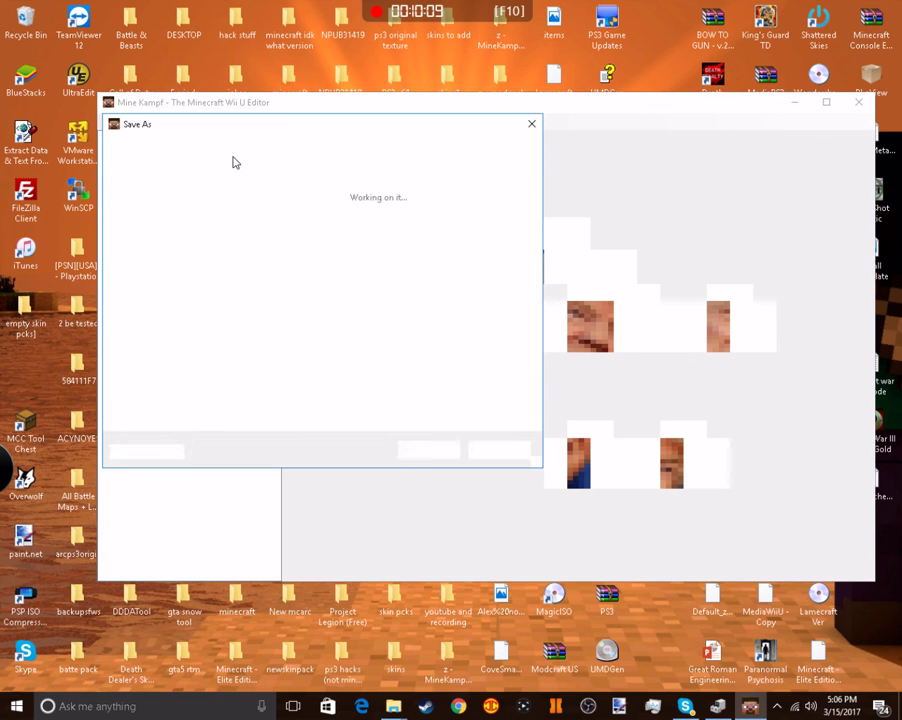
click(225, 148)
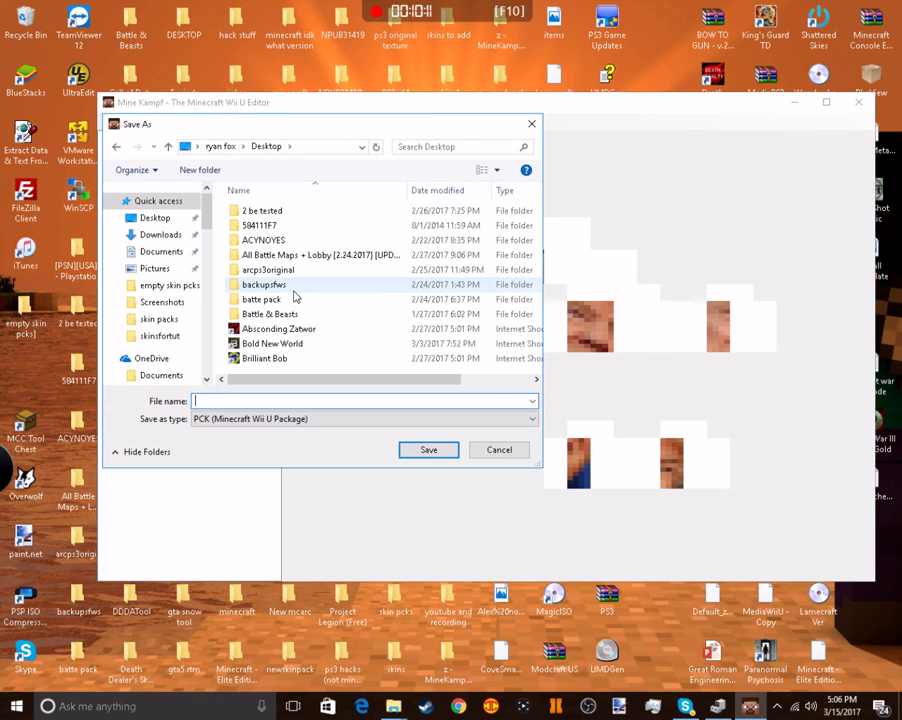
scroll(293, 297, down, 4)
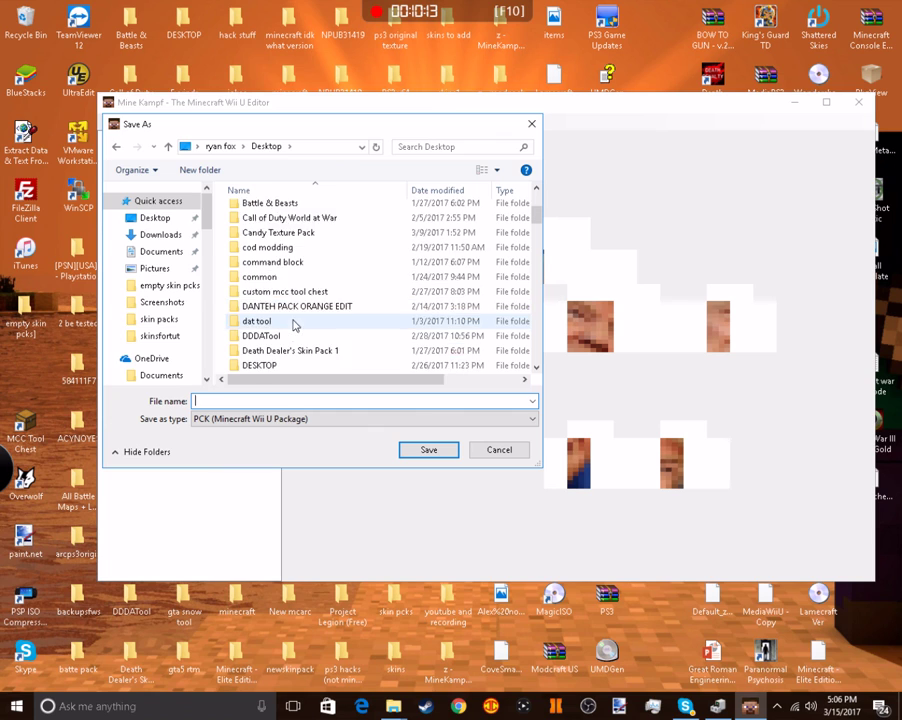
double_click(296, 336)
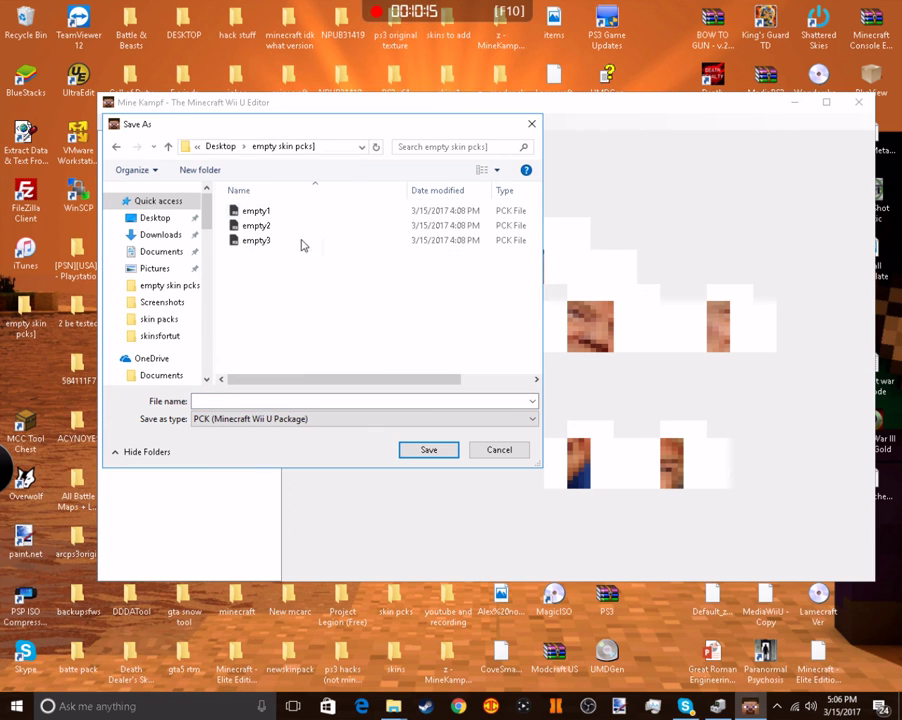
click(283, 218)
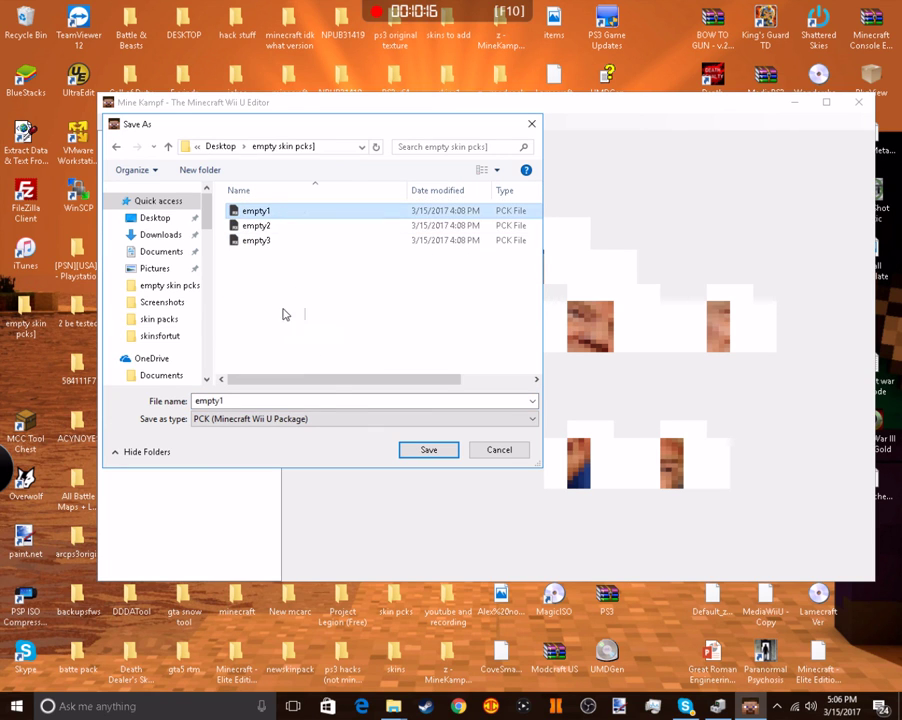
click(440, 455)
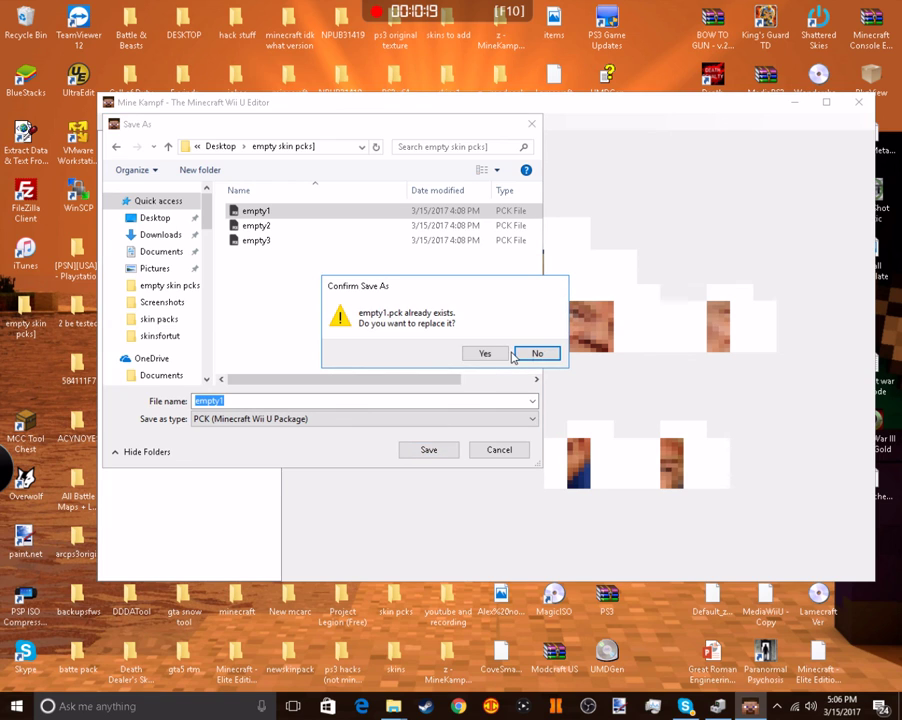
click(486, 354)
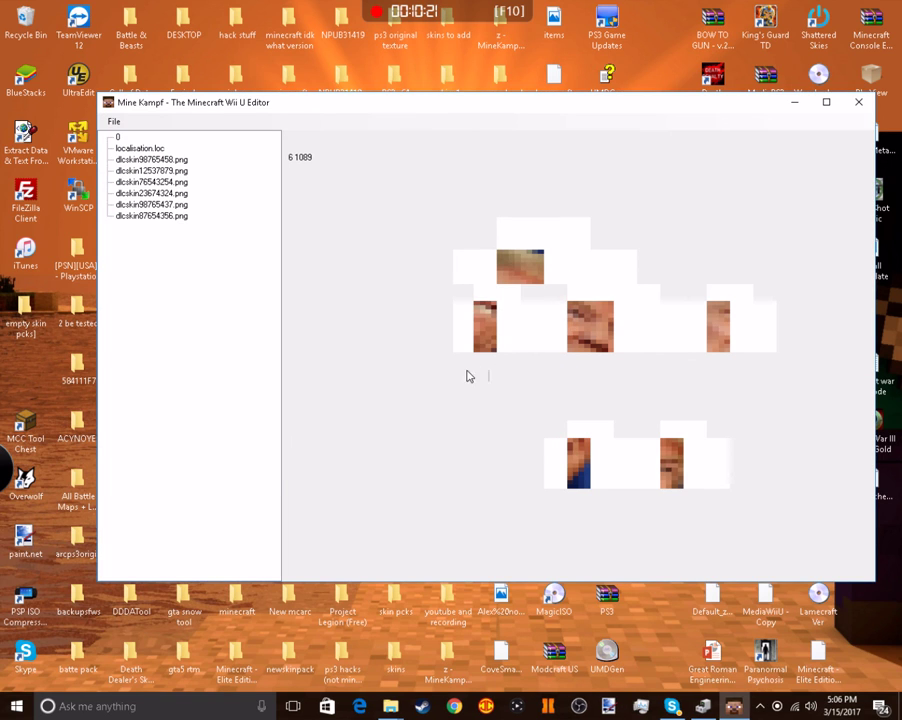
click(797, 108)
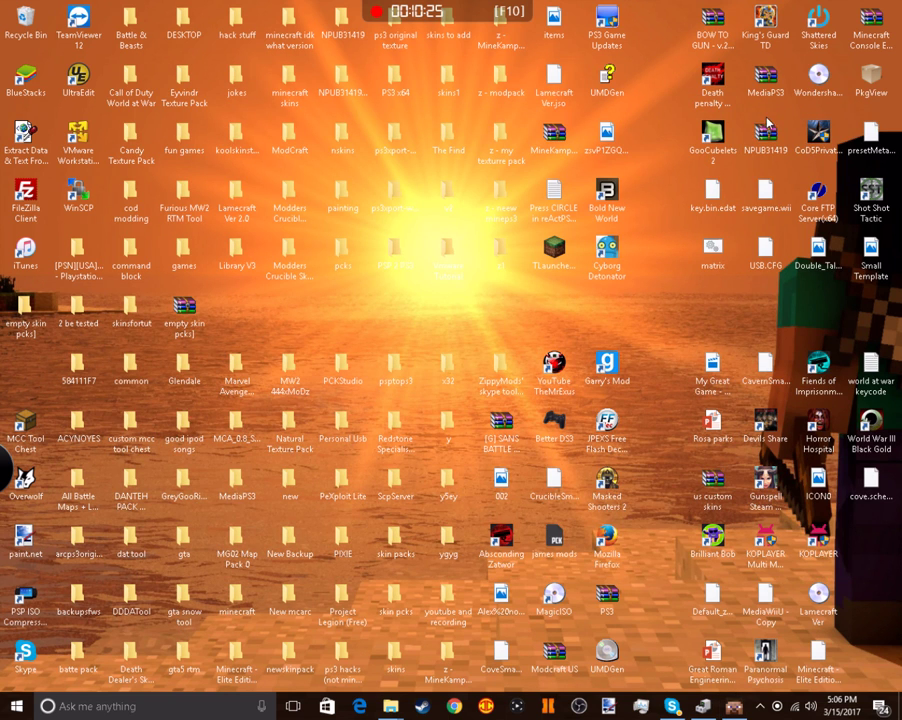